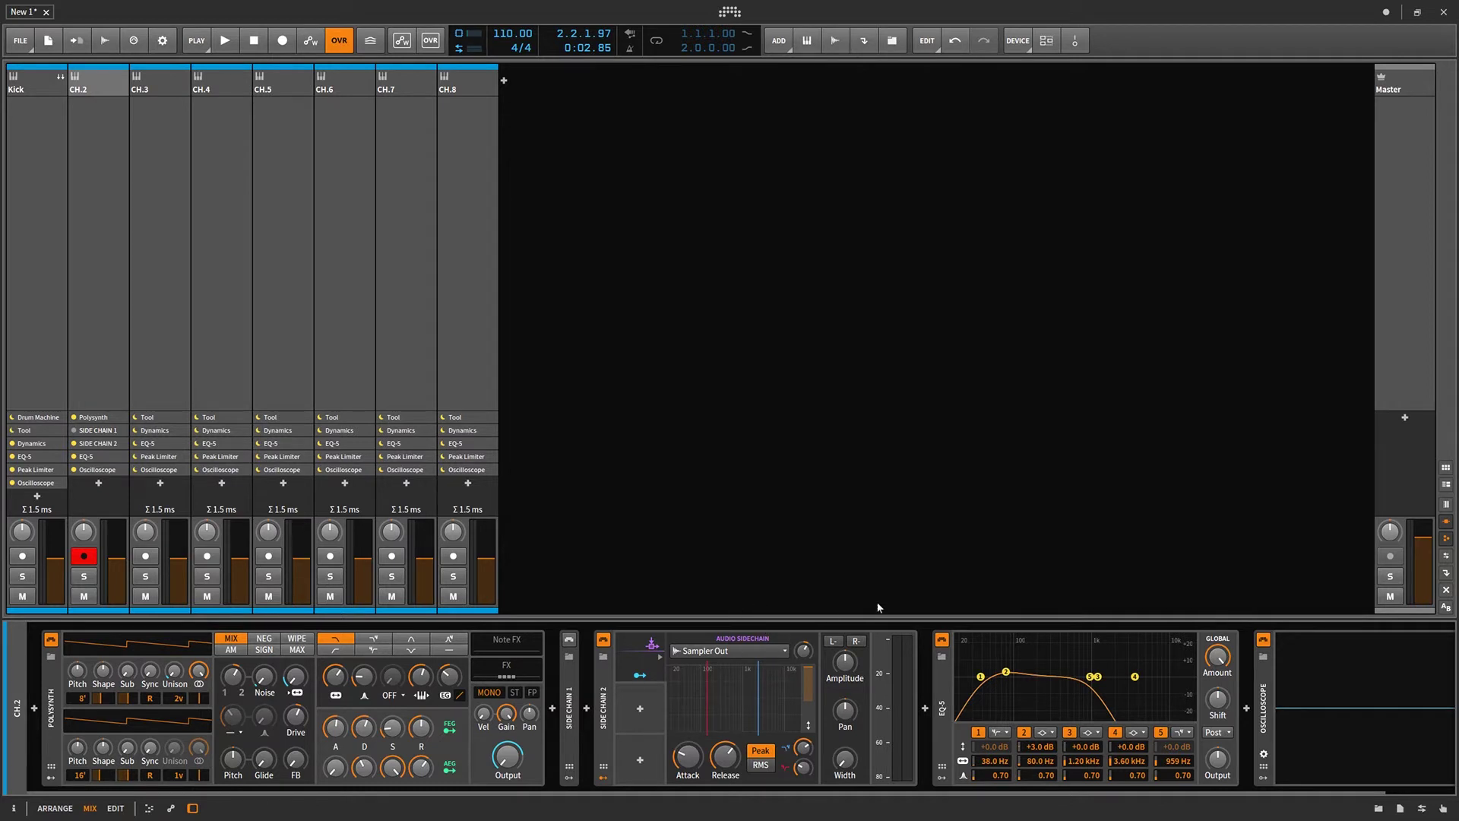
Expand and enable SIDE CHAIN 1 on CH.2, then select the Kick track
left_click(570, 711)
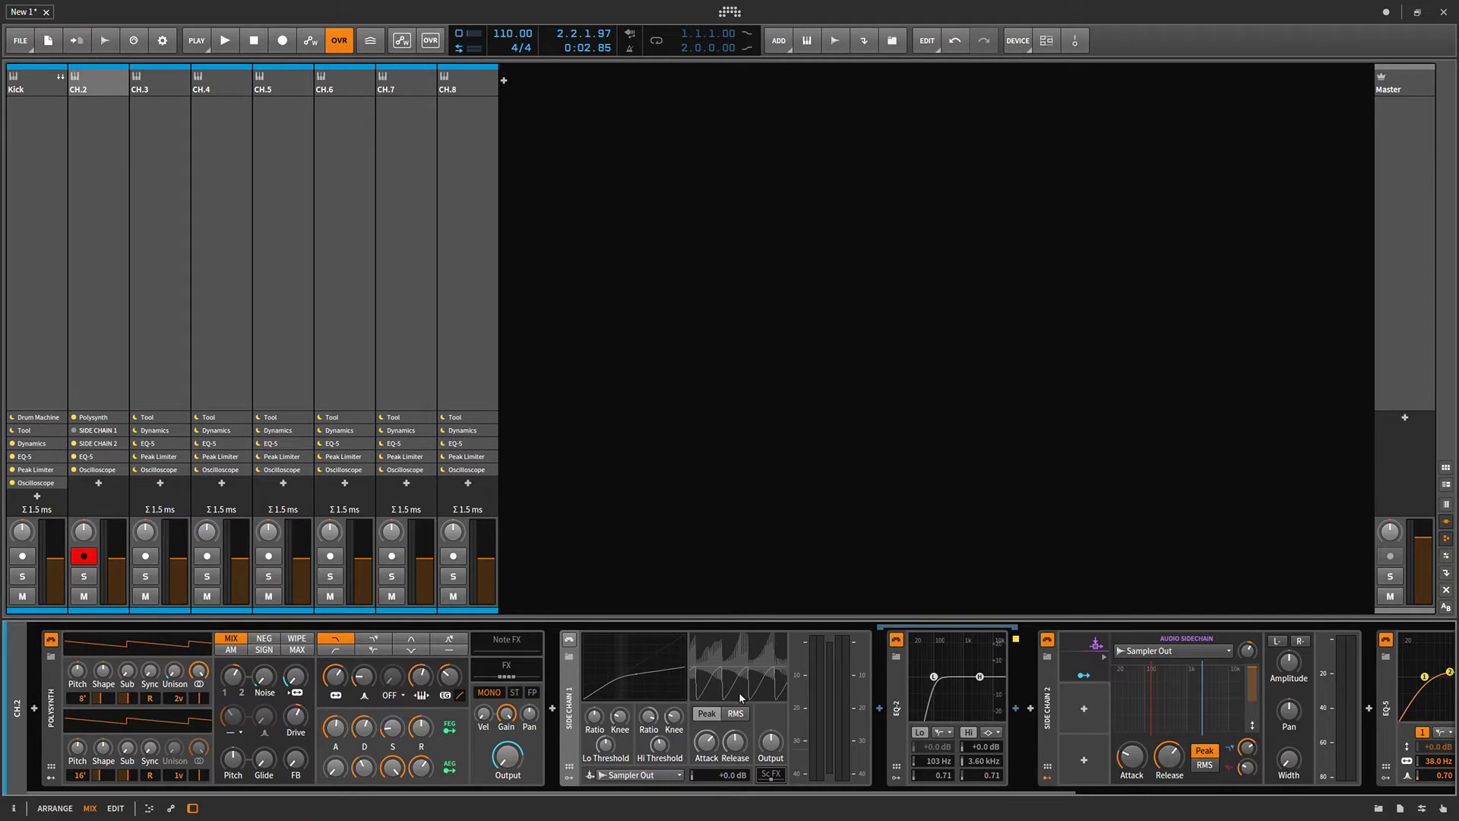
left_click(569, 639)
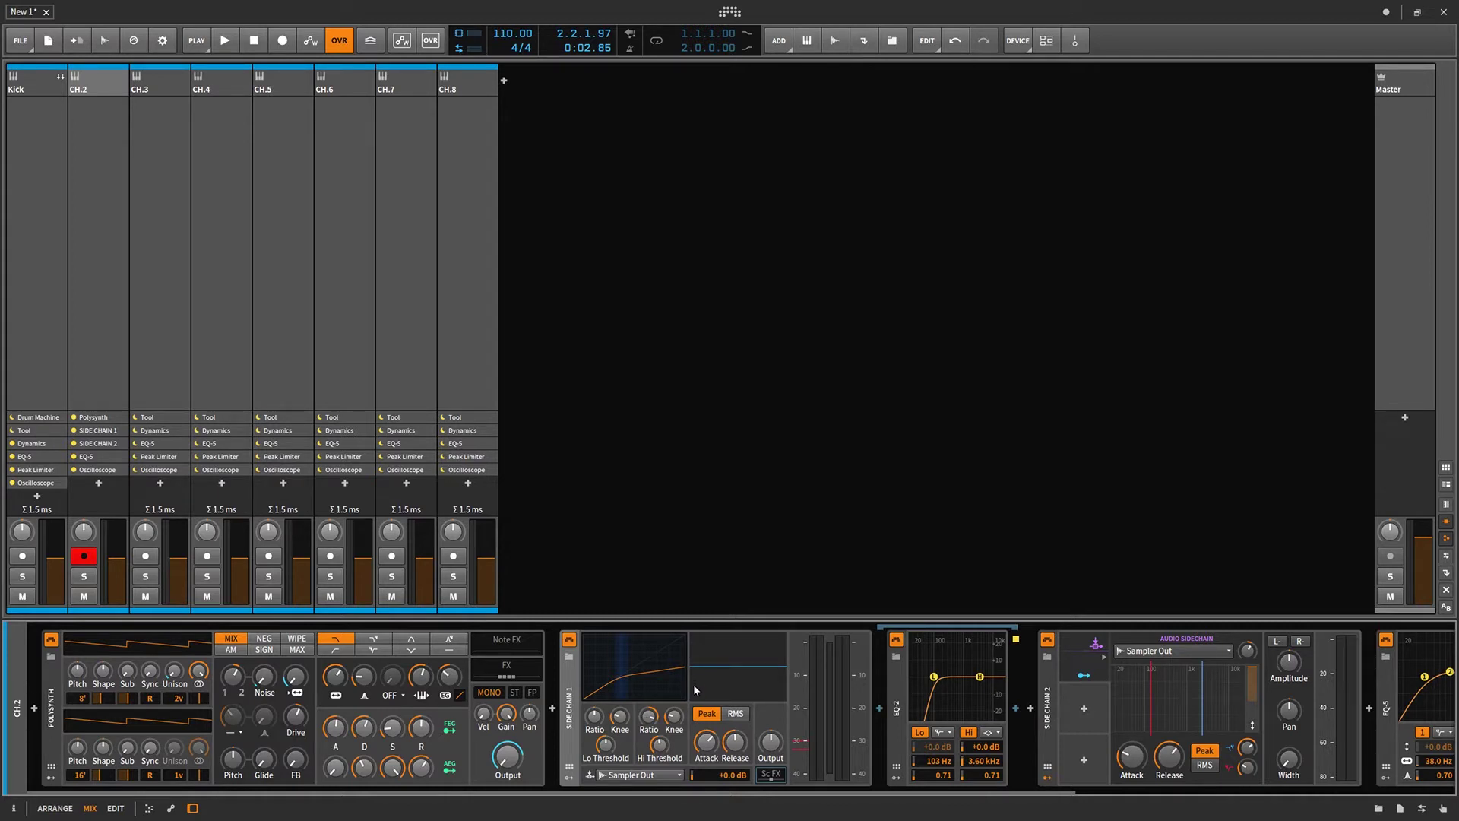
mouse_move(668, 796)
left_mouse_down()
mouse_move(854, 795)
mouse_move(667, 796)
left_mouse_up()
left_click(31, 90)
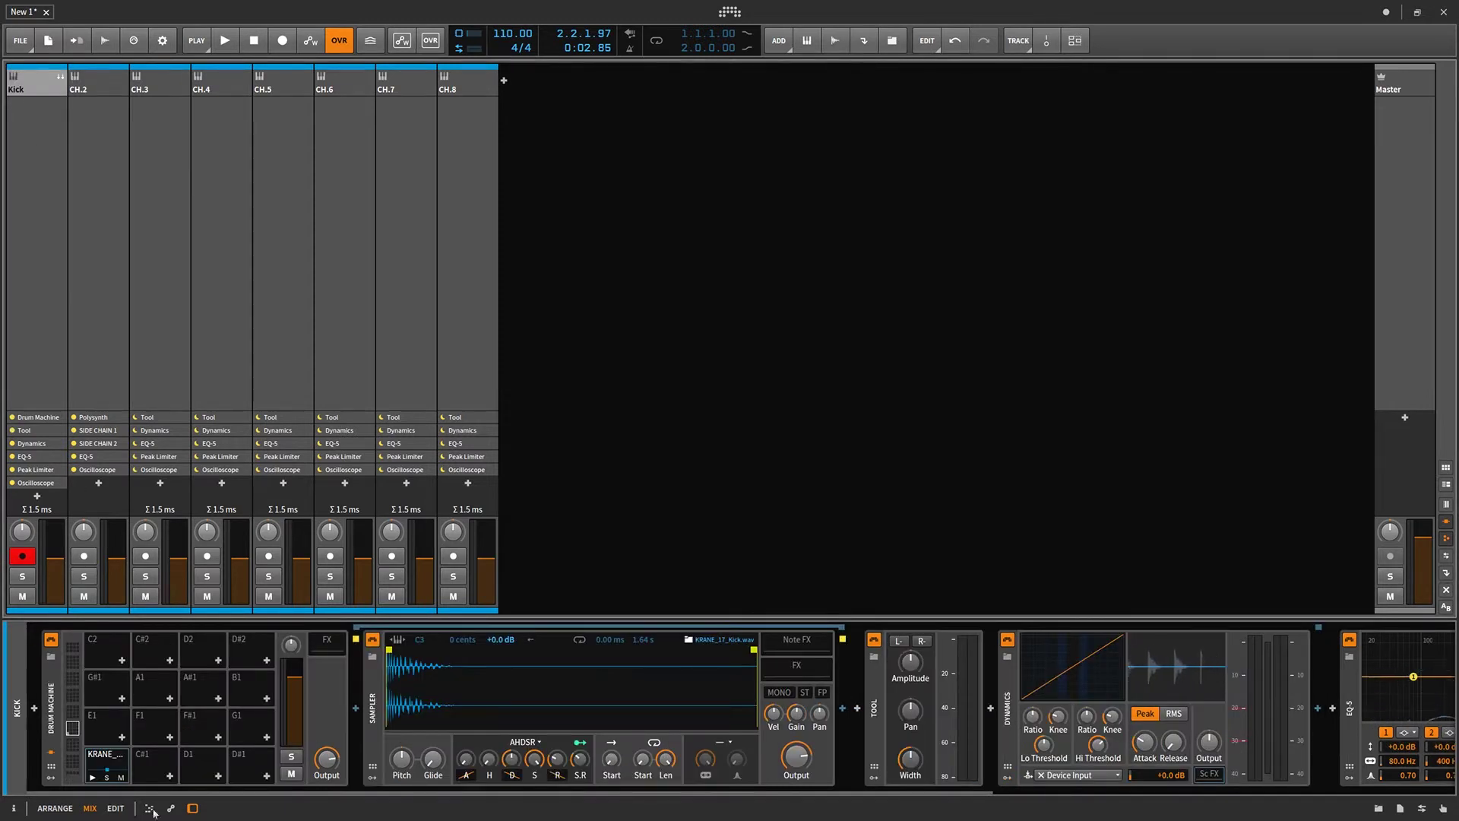
Preview the KRANE kick pad, then reselect CH.2 and its device chain
left_click(92, 779)
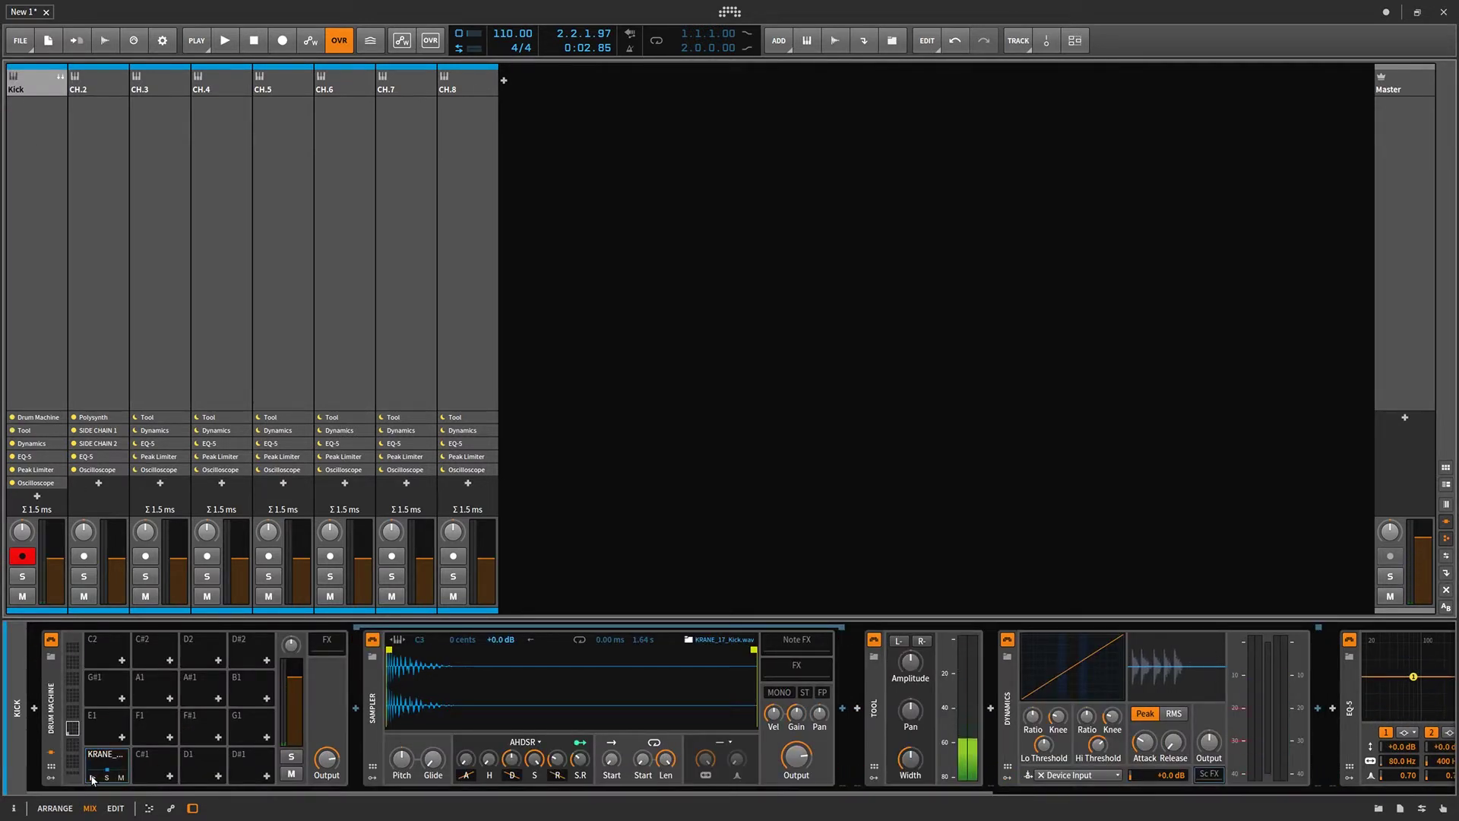
left_click(82, 90)
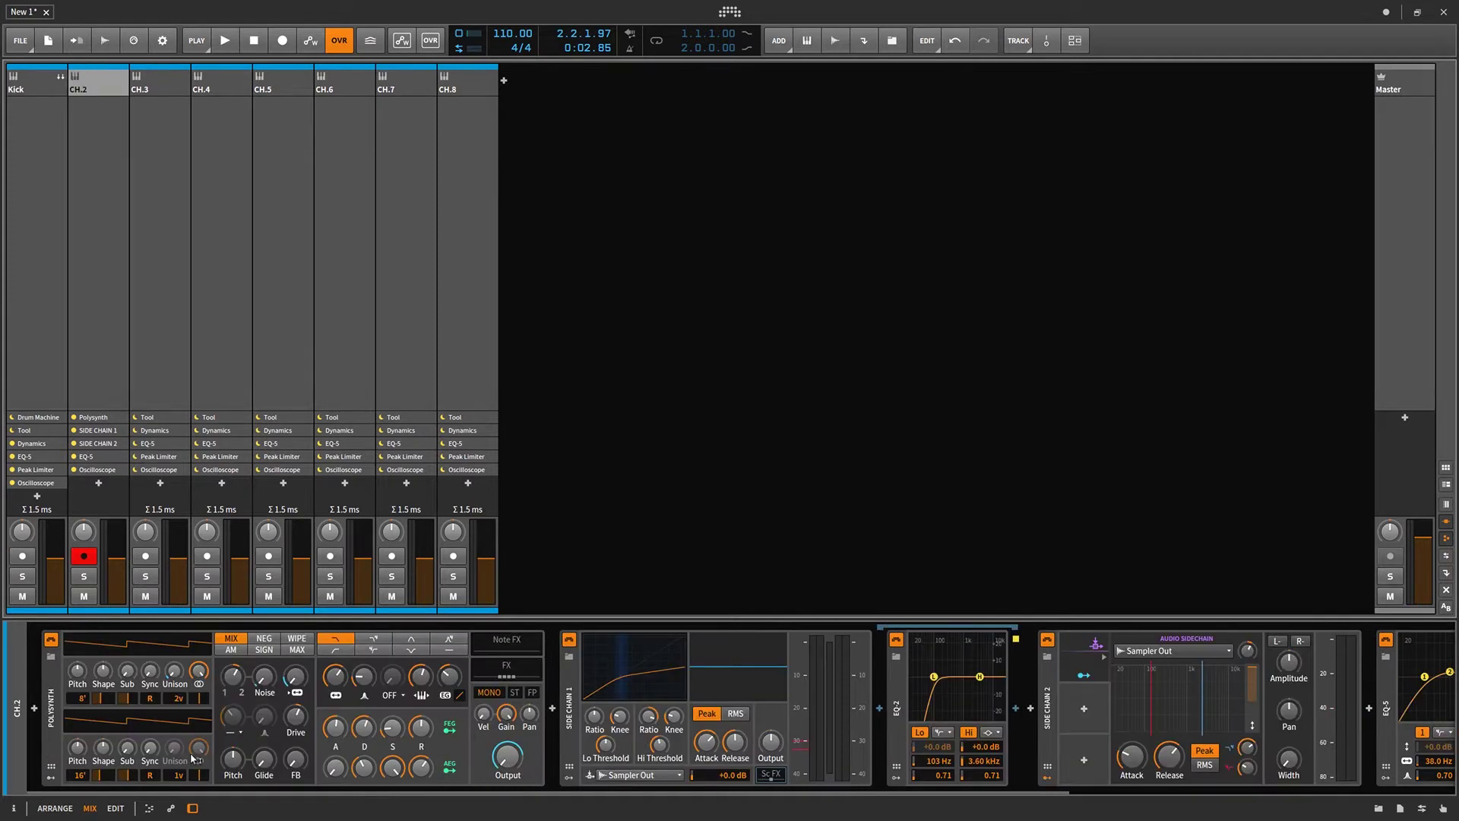
left_click(53, 708)
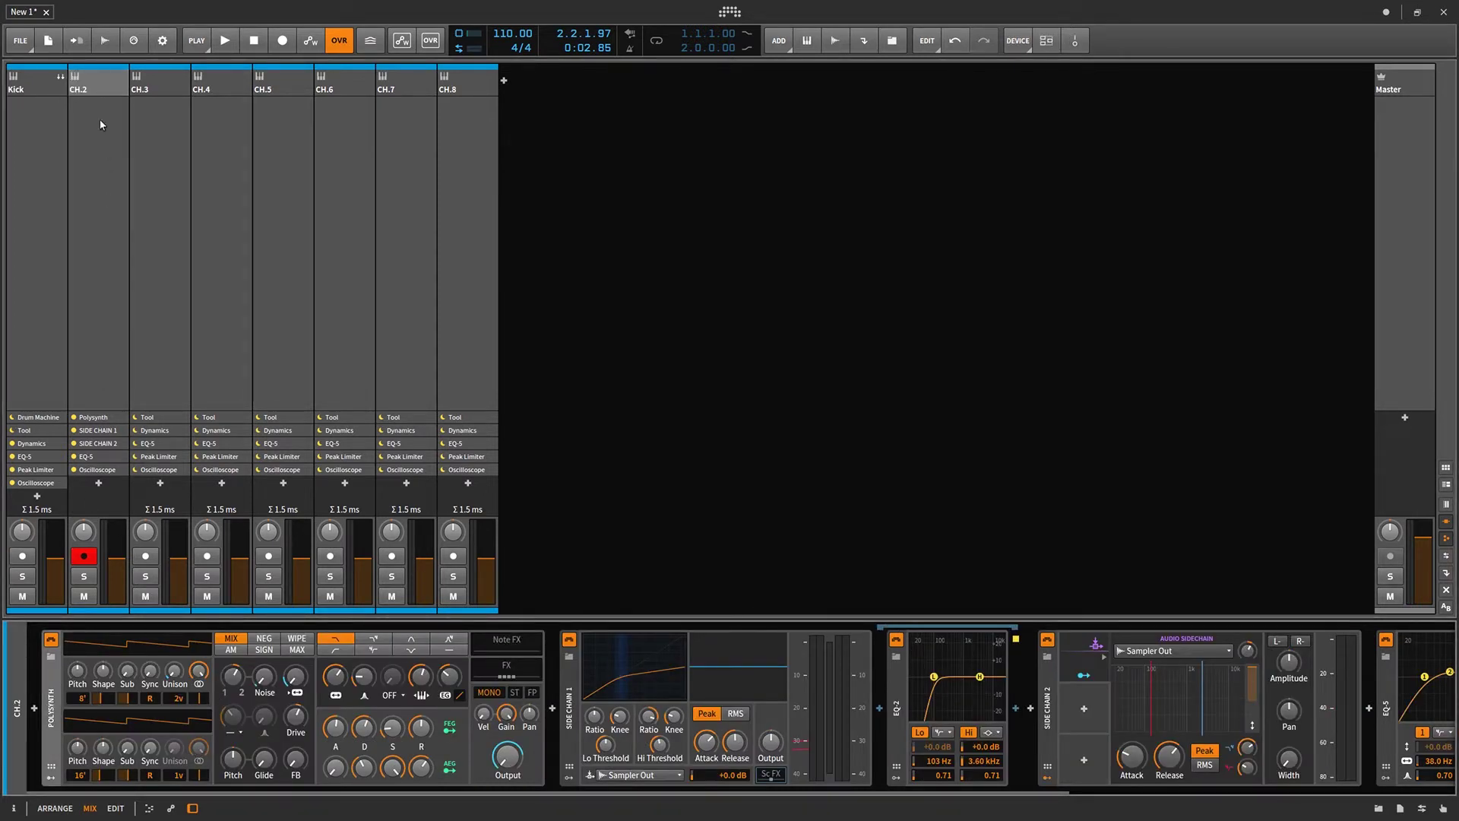
left_click(104, 92)
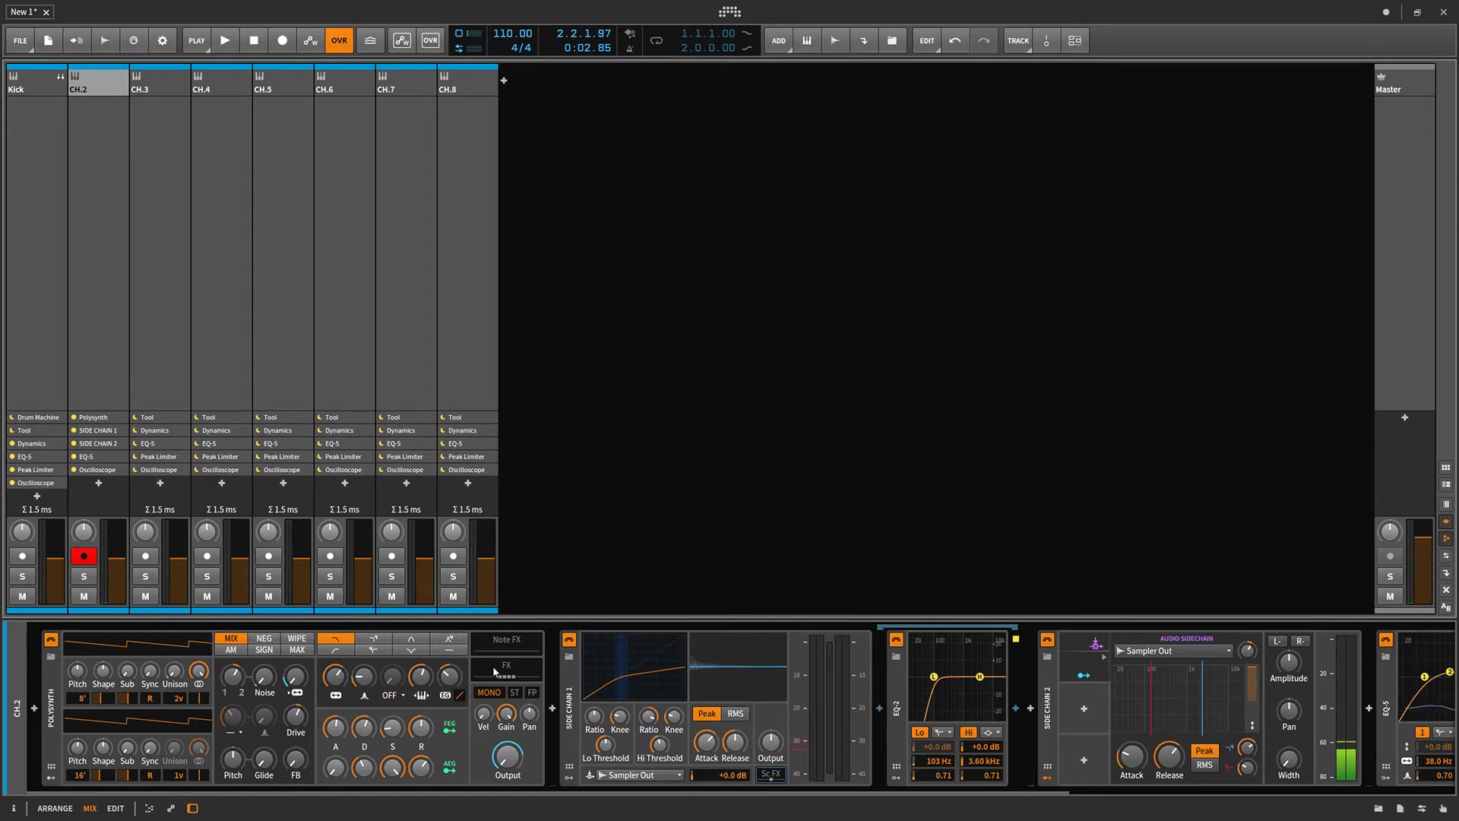
Browse the Polysynth's FX chain and inner Chain device, then fold the Polysynth down
left_click(521, 677)
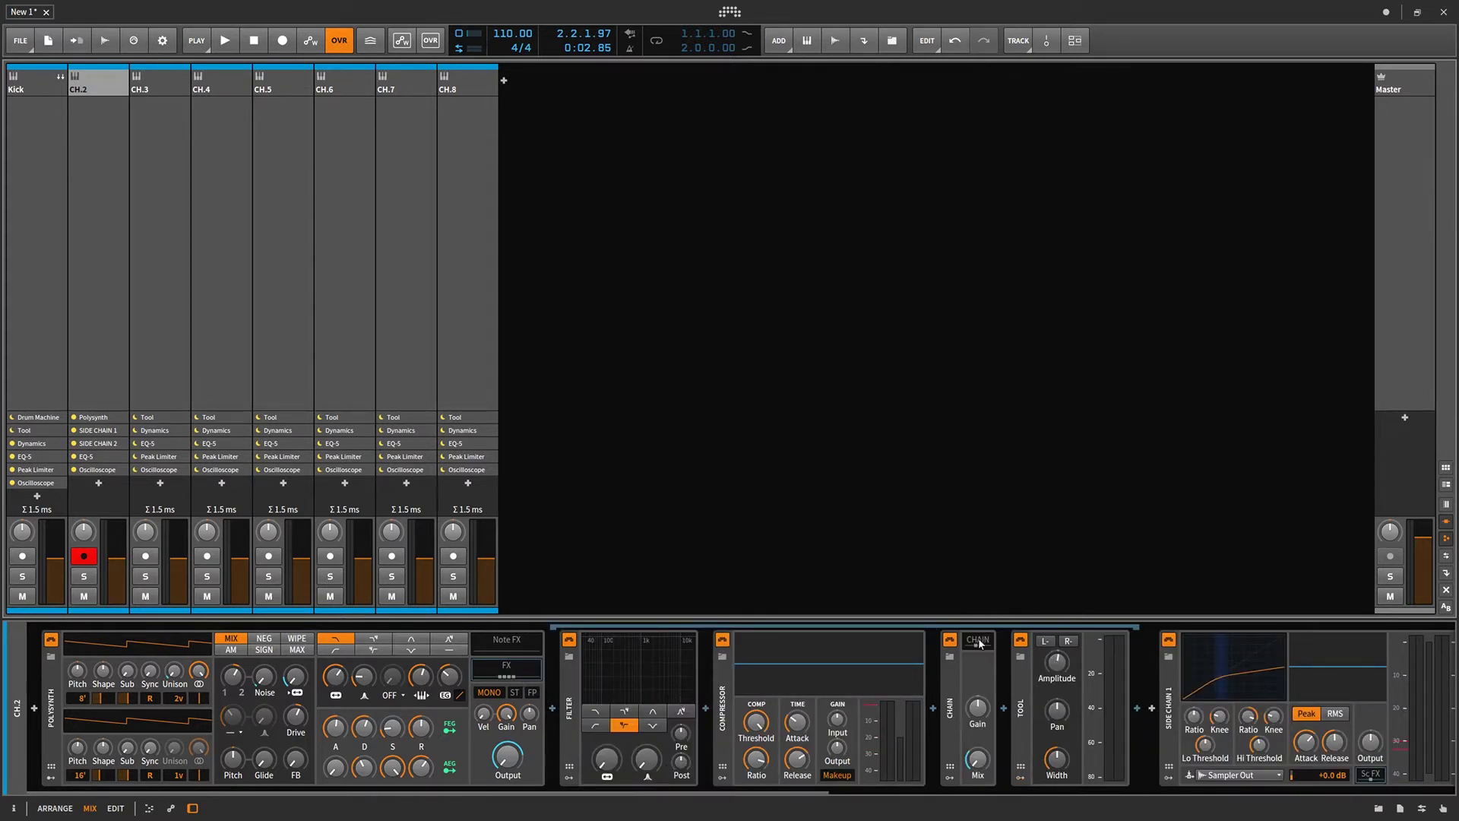
left_click(978, 641)
left_click(521, 675)
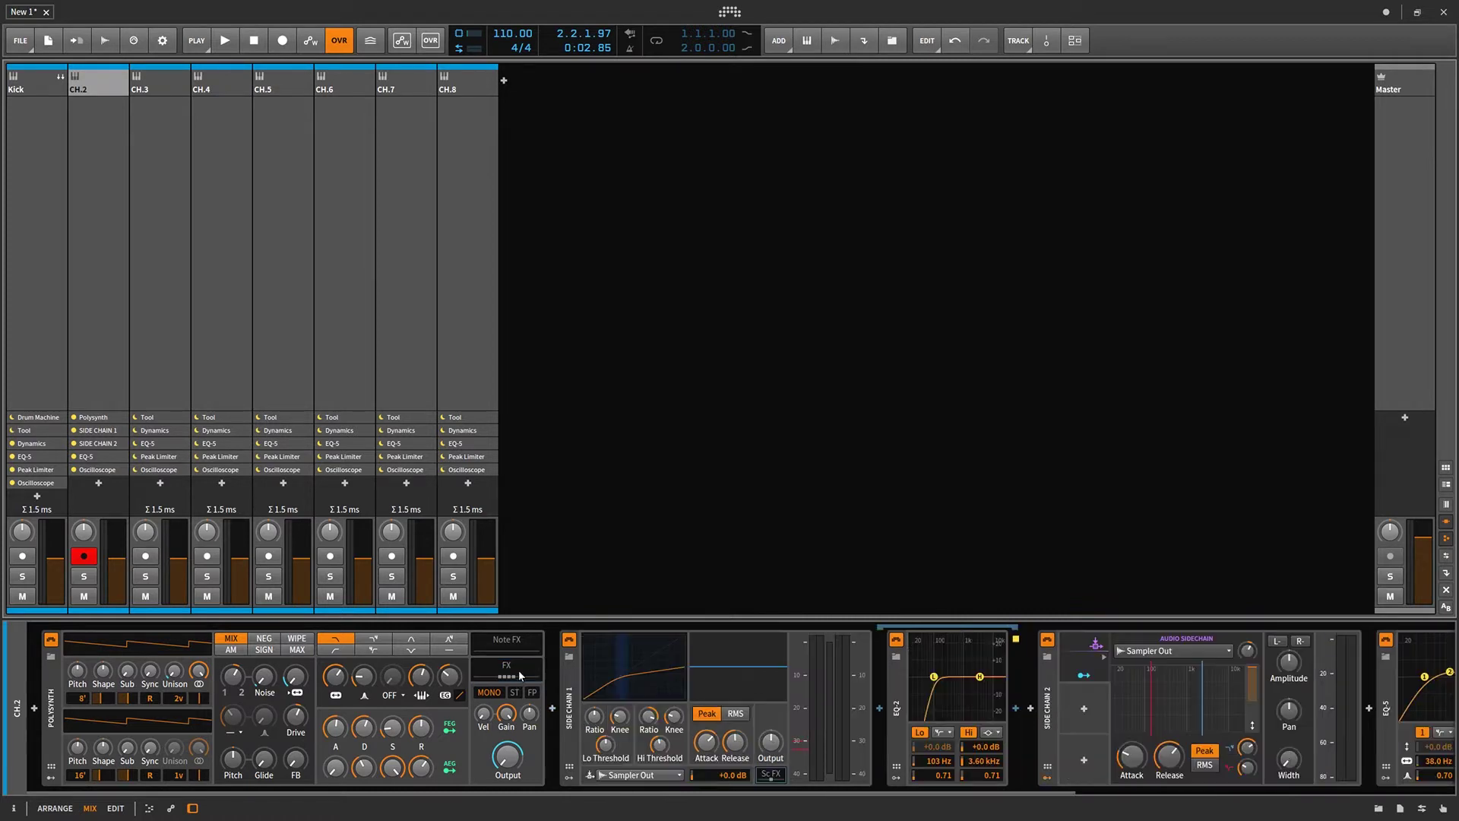
left_click(54, 731)
left_click(54, 731)
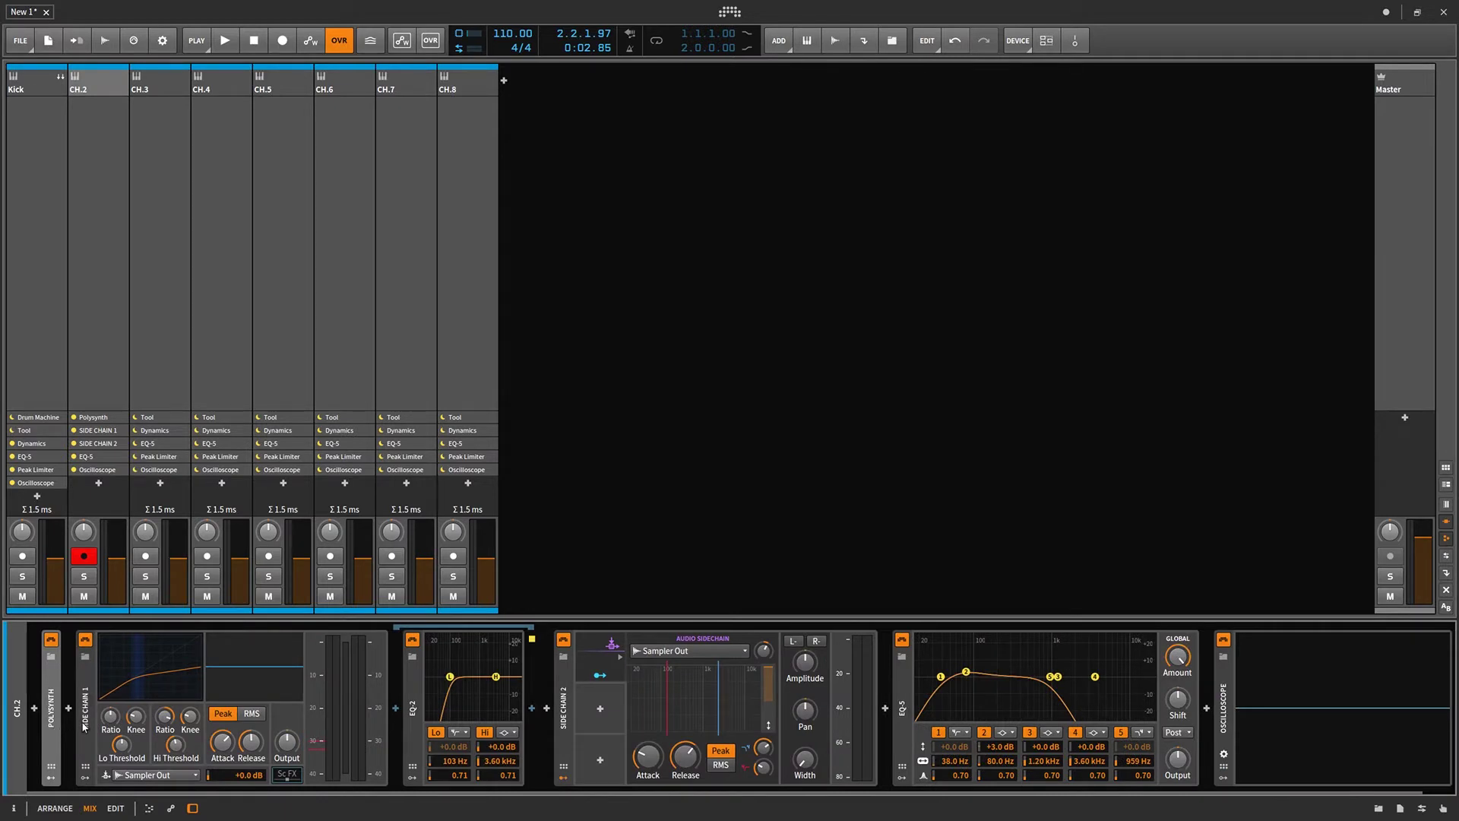
Key SIDE CHAIN 1 from Kick > Drum Machine Chains > KRANE_17_Kick > Sampler Out
left_click(152, 774)
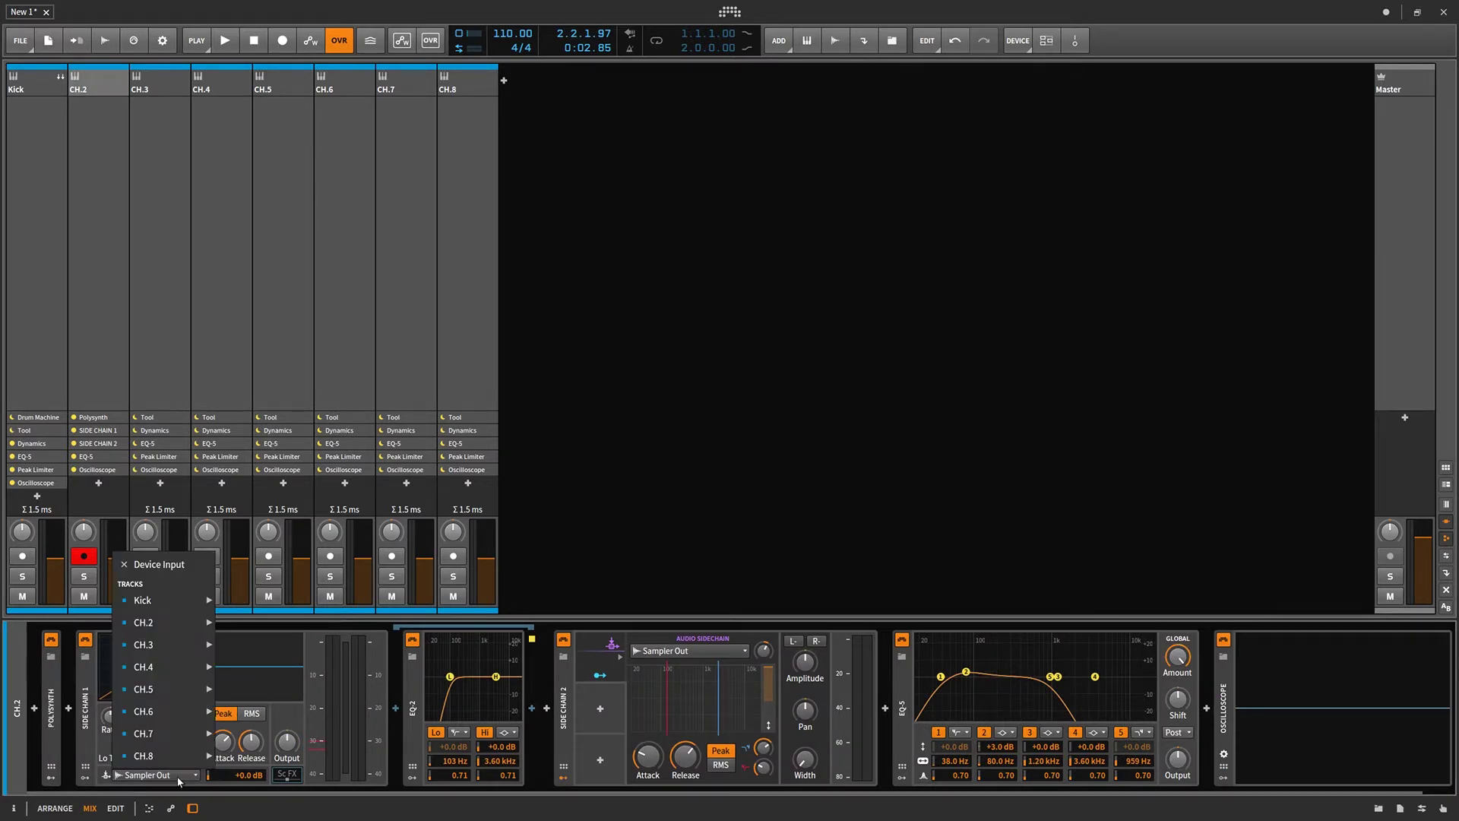
mouse_move(202, 605)
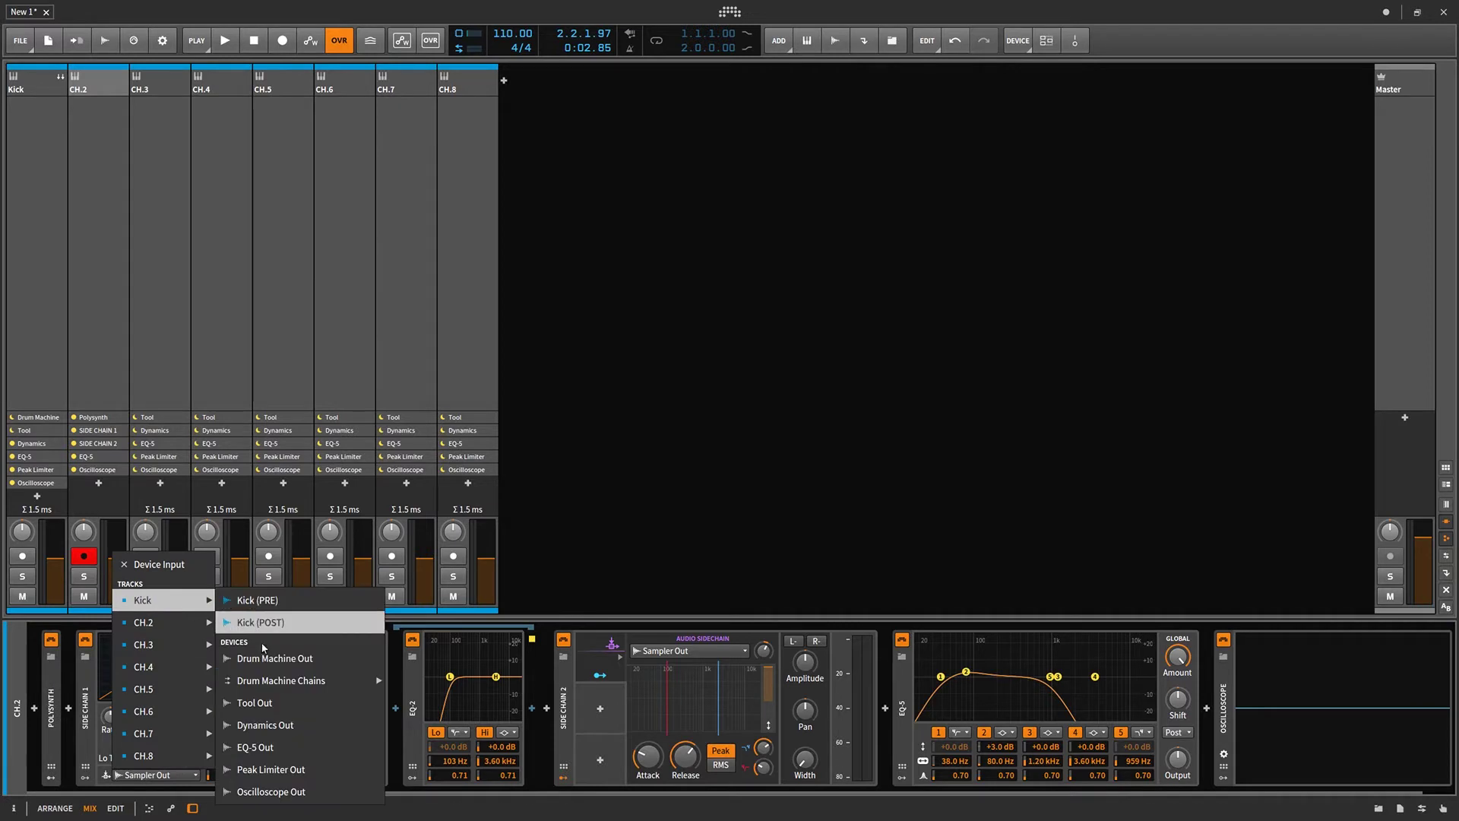
mouse_move(278, 686)
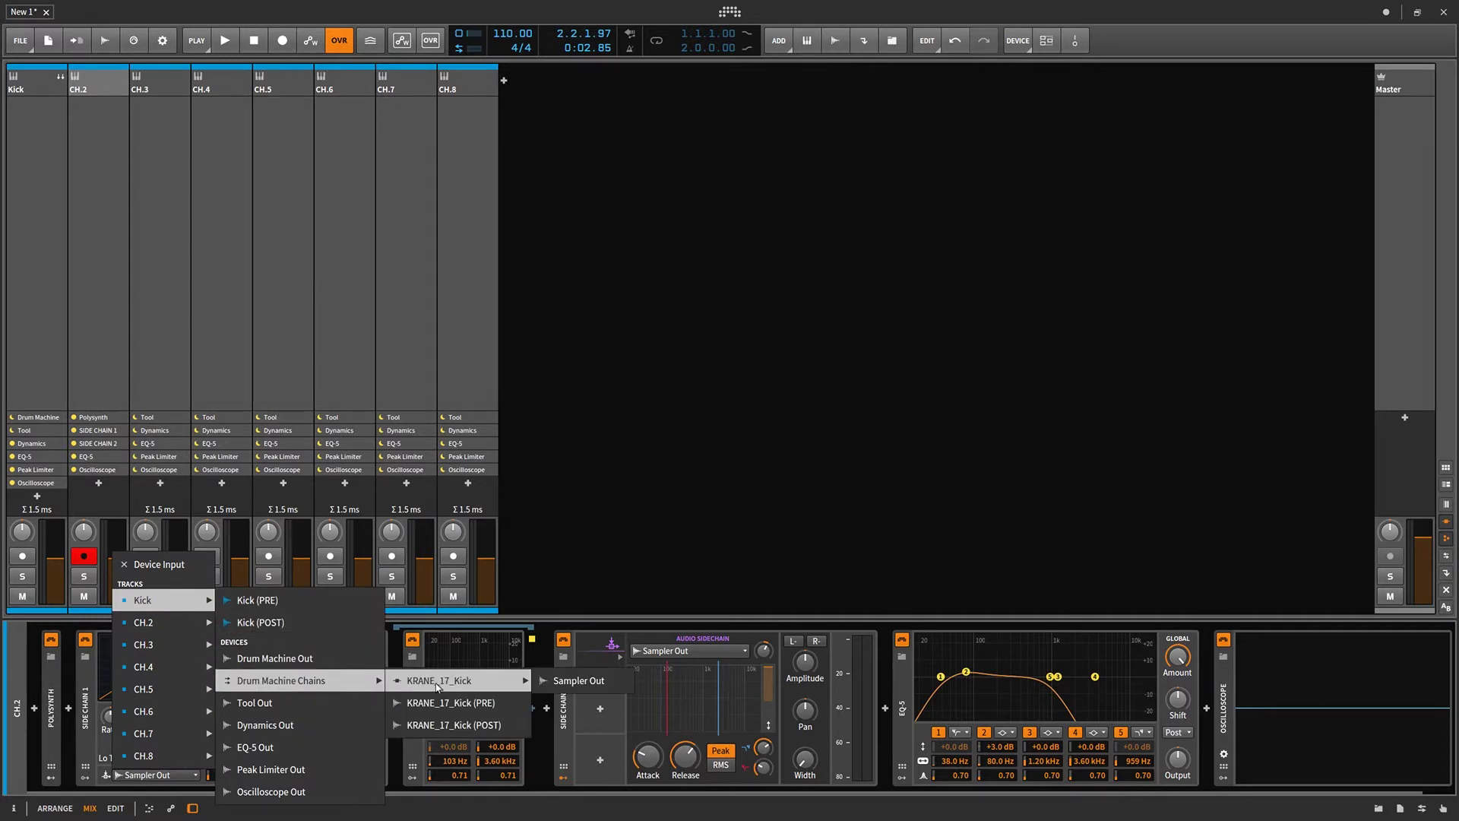
left_click(595, 684)
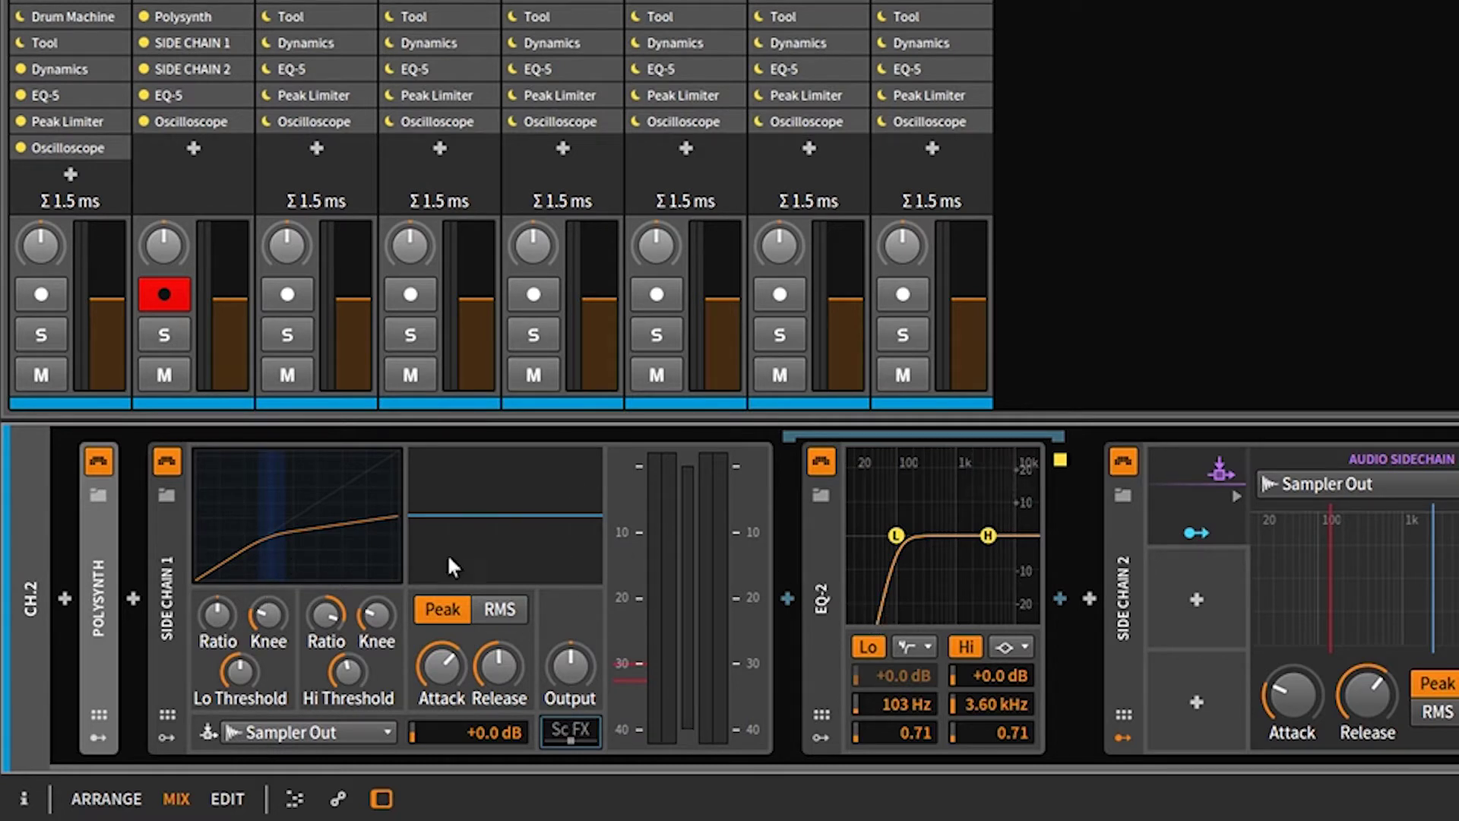
left_click(581, 733)
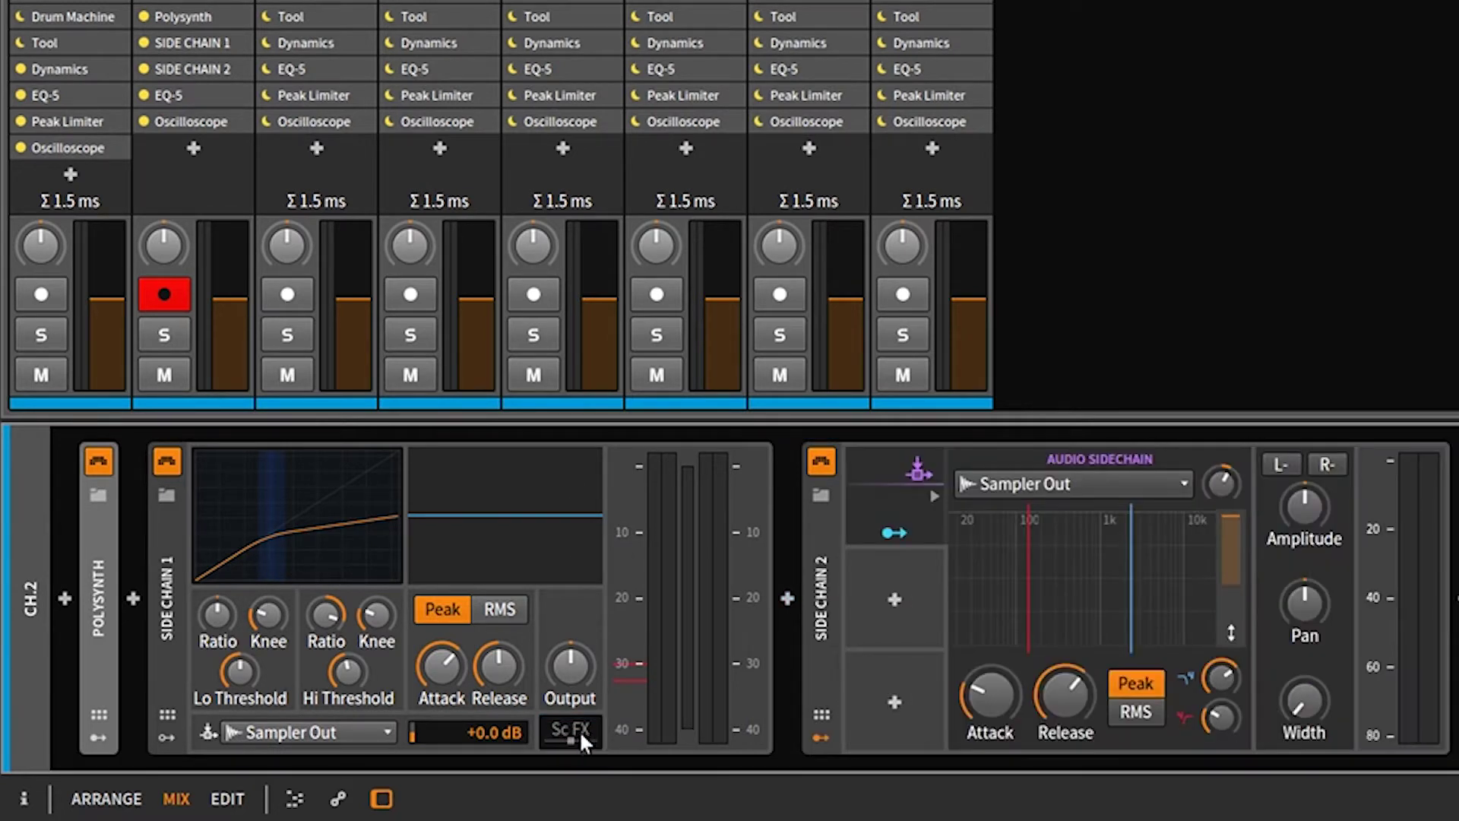
left_click(587, 732)
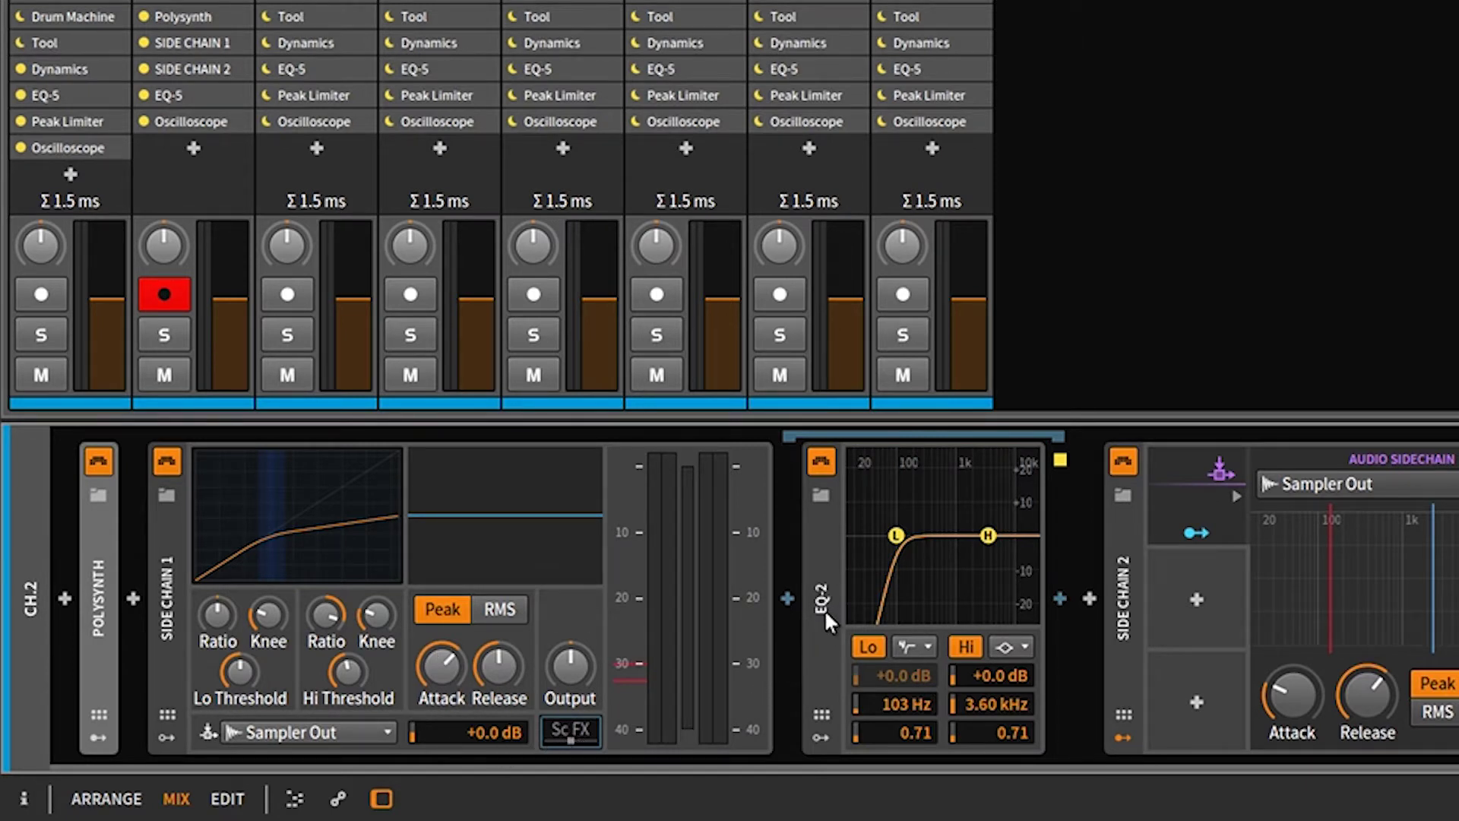
left_click(582, 731)
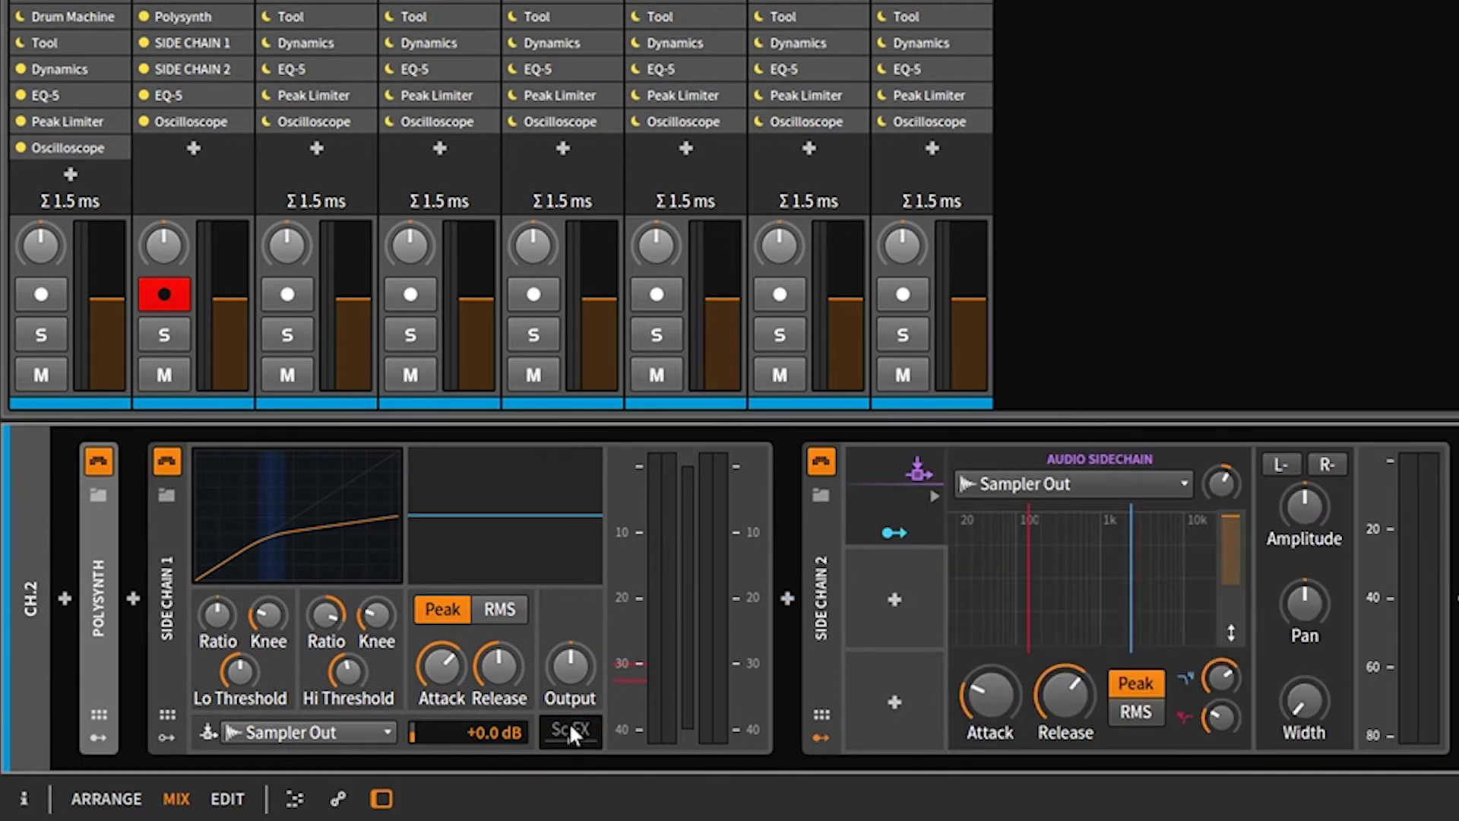
left_click(579, 729)
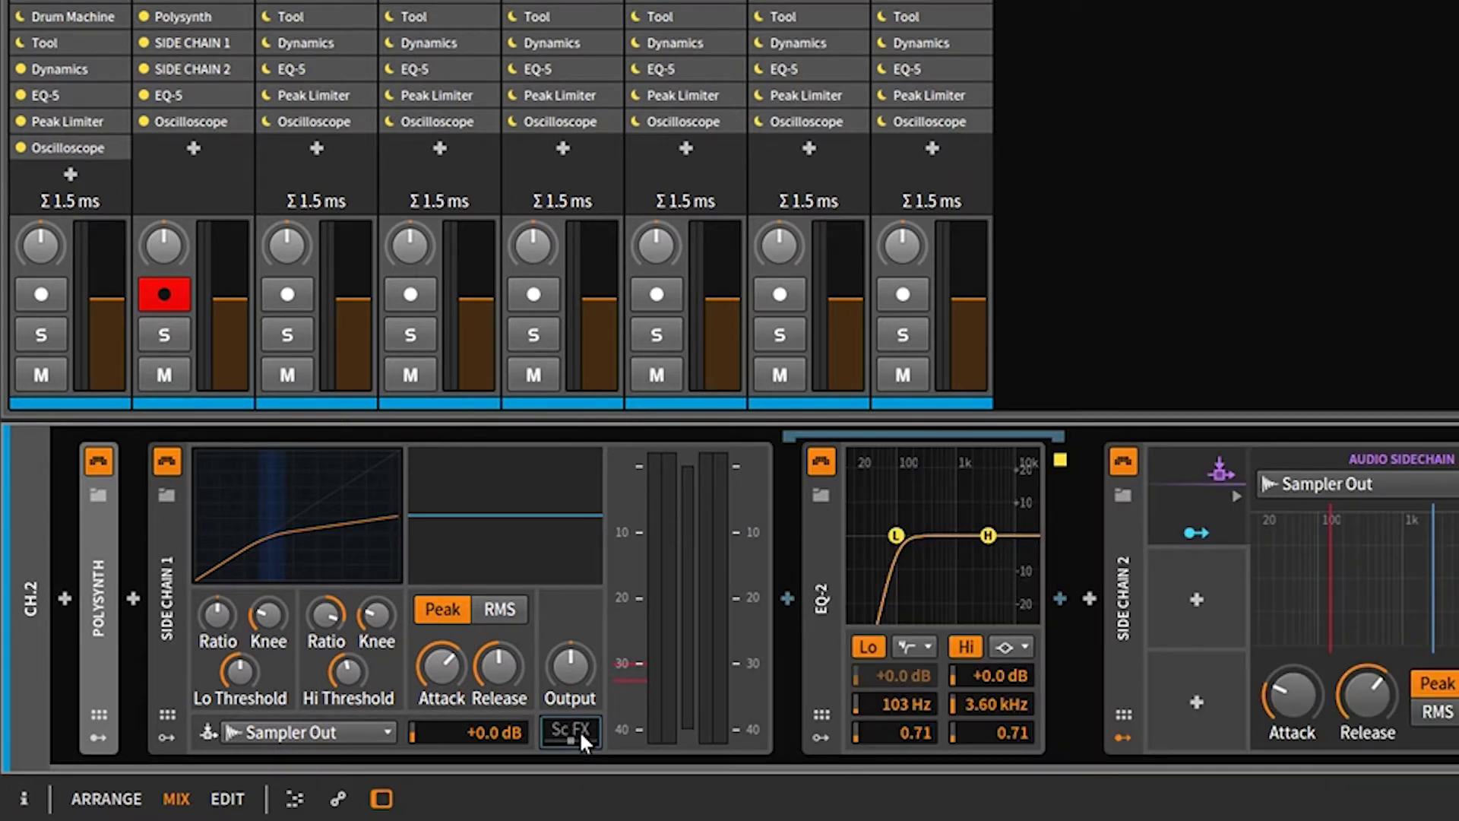
left_click(579, 730)
left_click(579, 730)
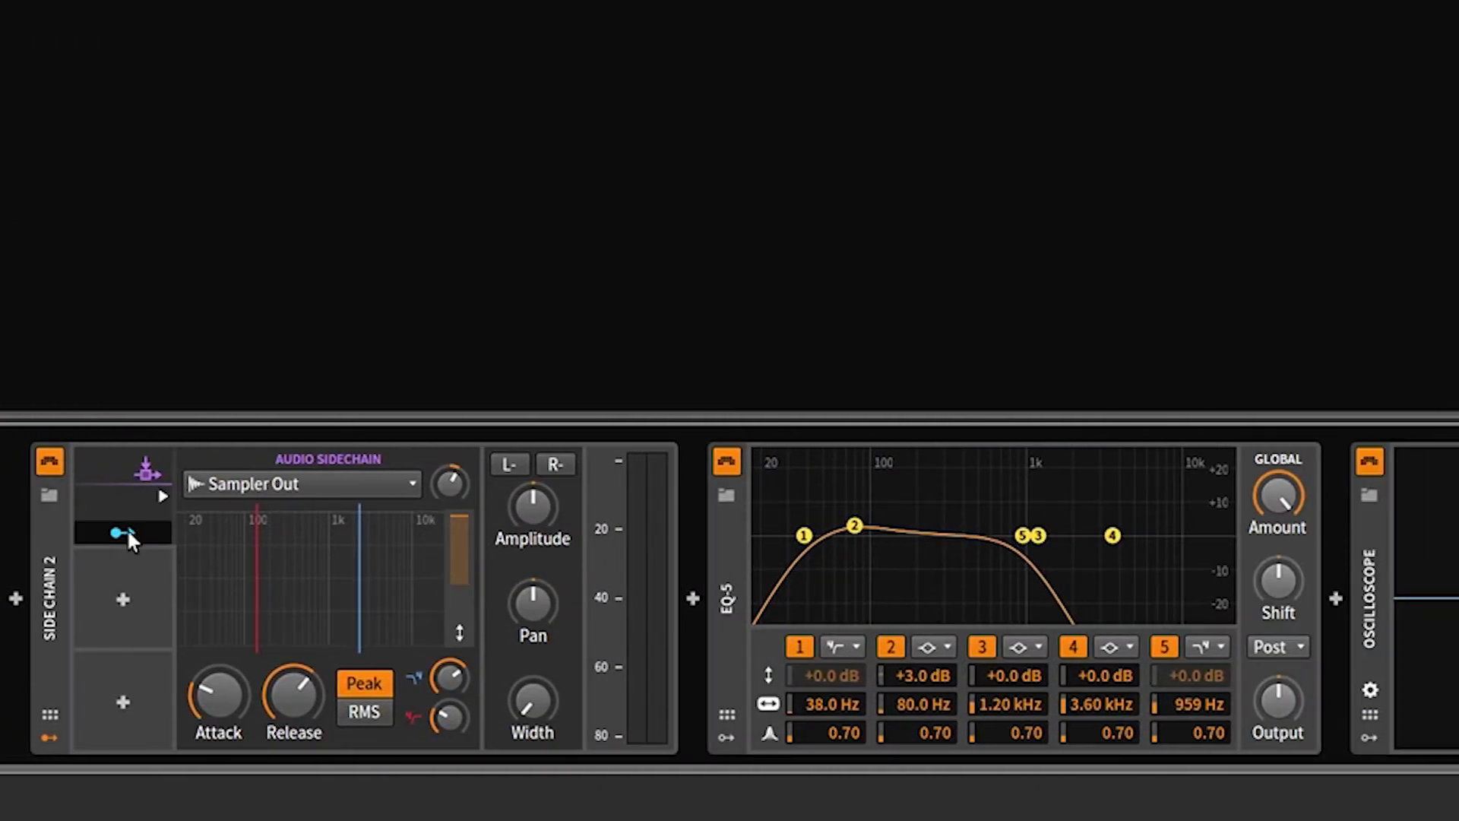
Collapse and reopen SIDE CHAIN 2's Audio Sidechain modulator panel, then collapse EQ-5
left_click(52, 734)
left_click(52, 734)
left_click(164, 498)
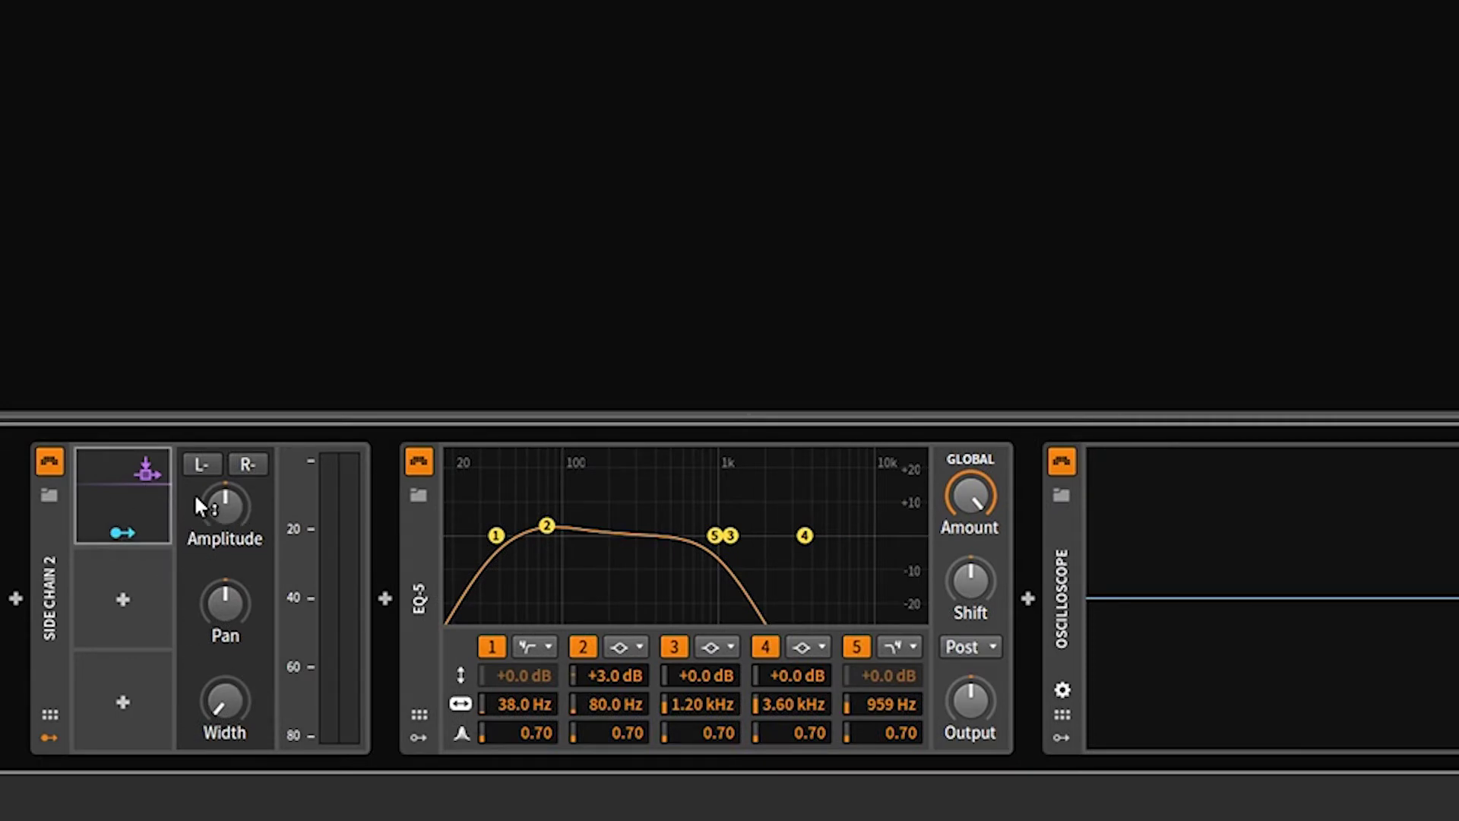
mouse_move(113, 499)
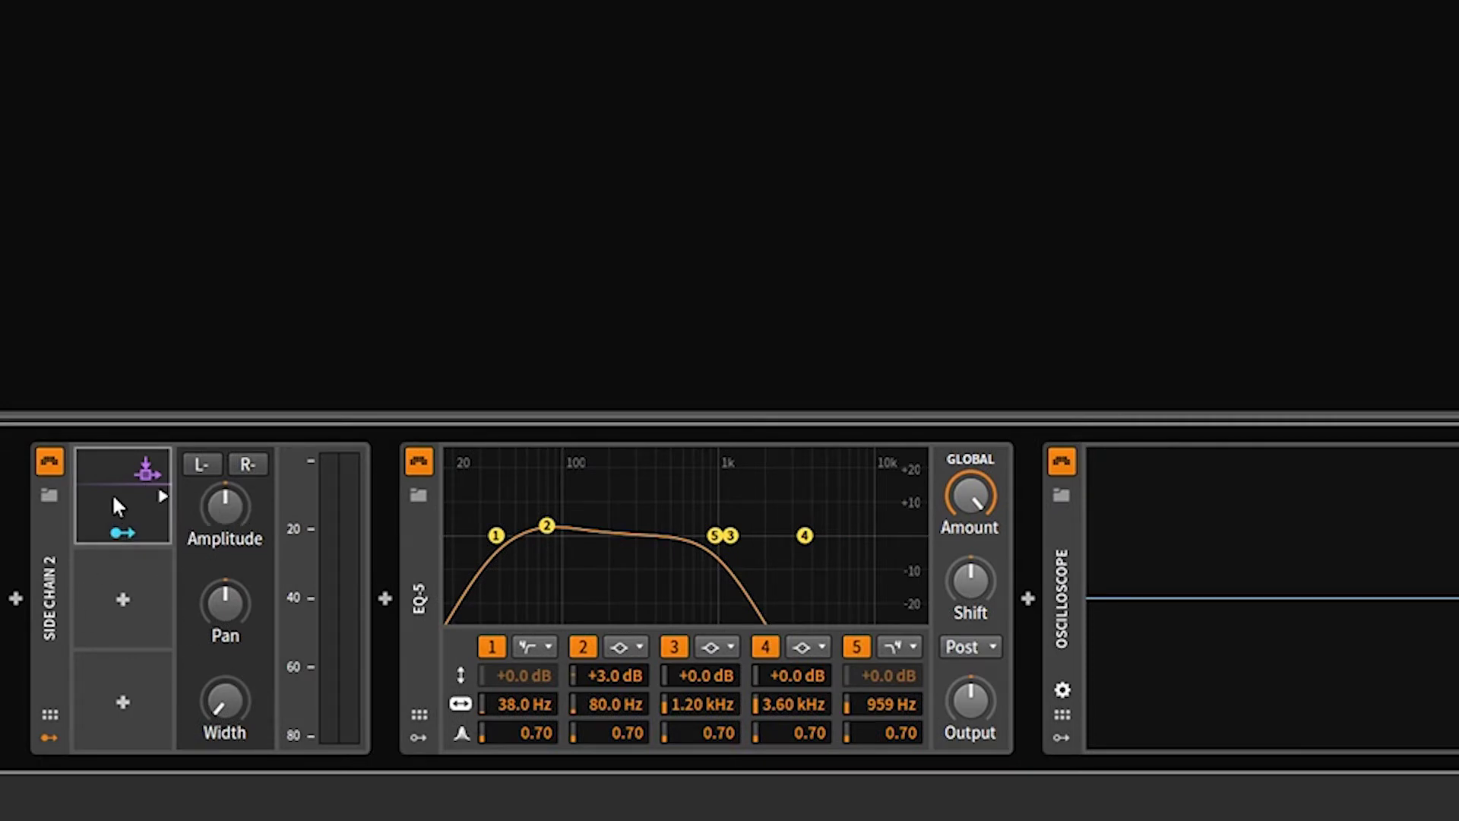
left_click(162, 490)
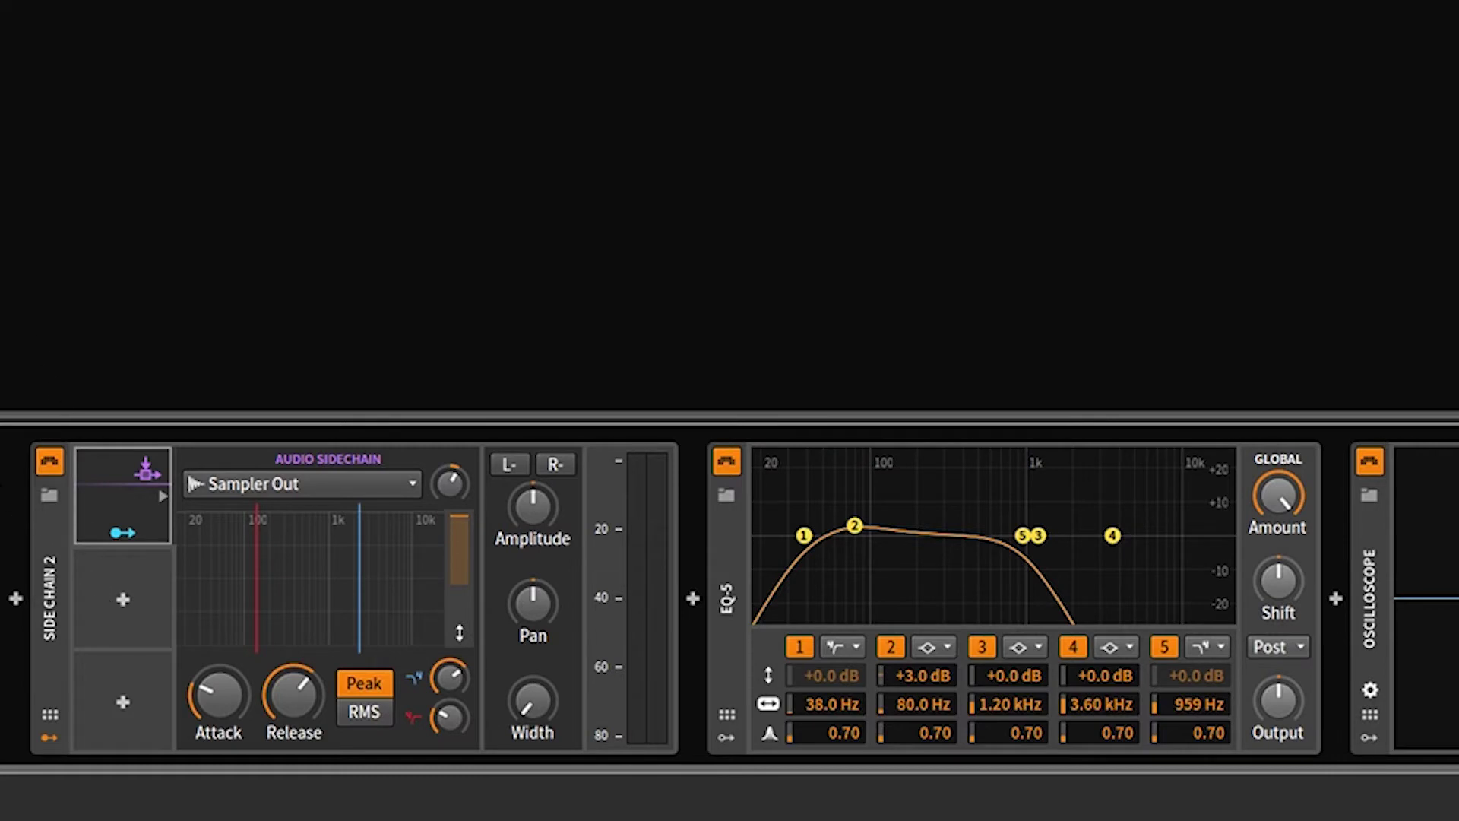
left_click(730, 554)
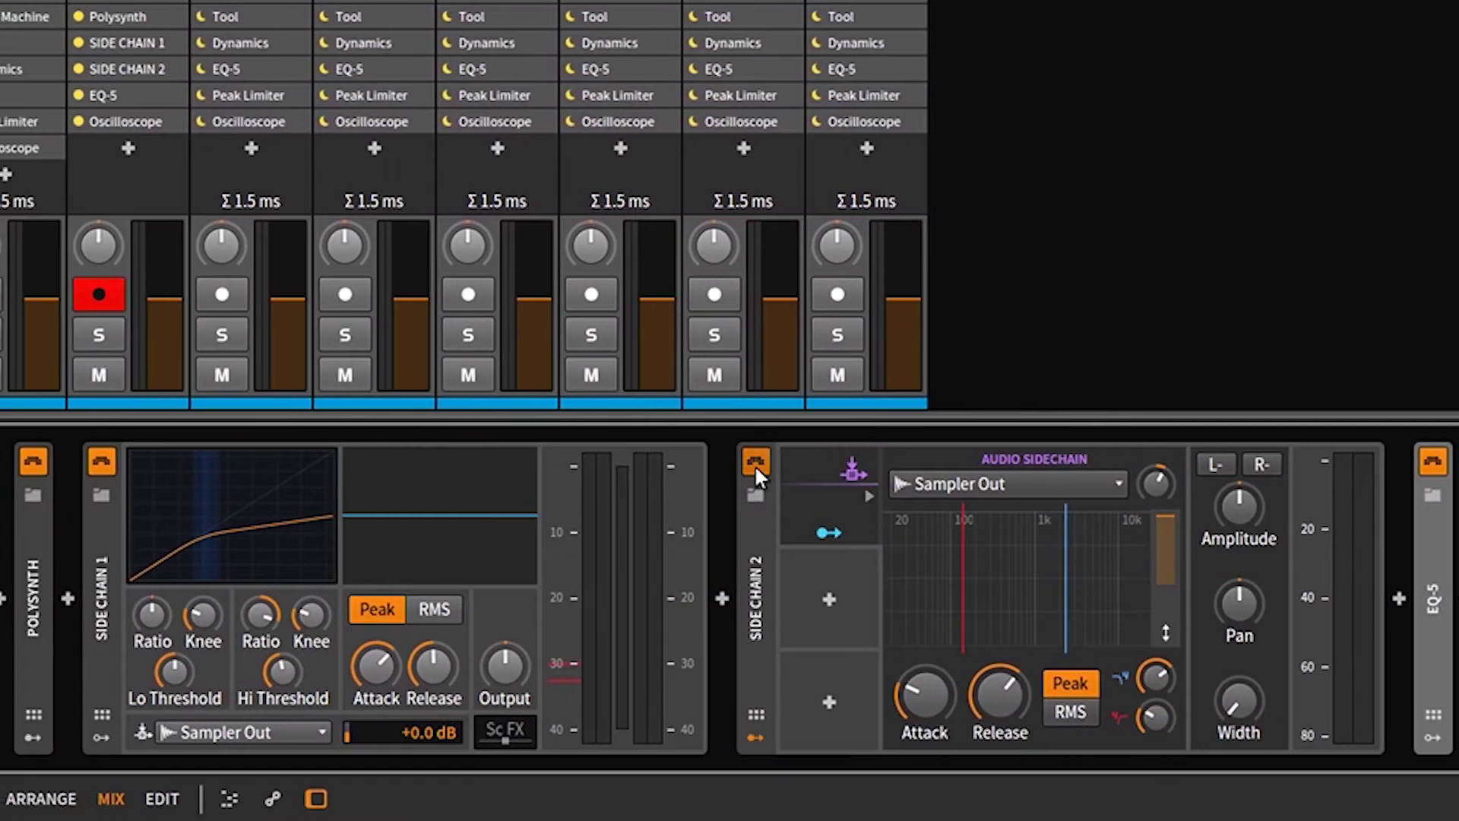
Play the song with CH.2 soloed, comparing SIDE CHAIN 1 against SIDE CHAIN 2
left_click(755, 463)
key("space")
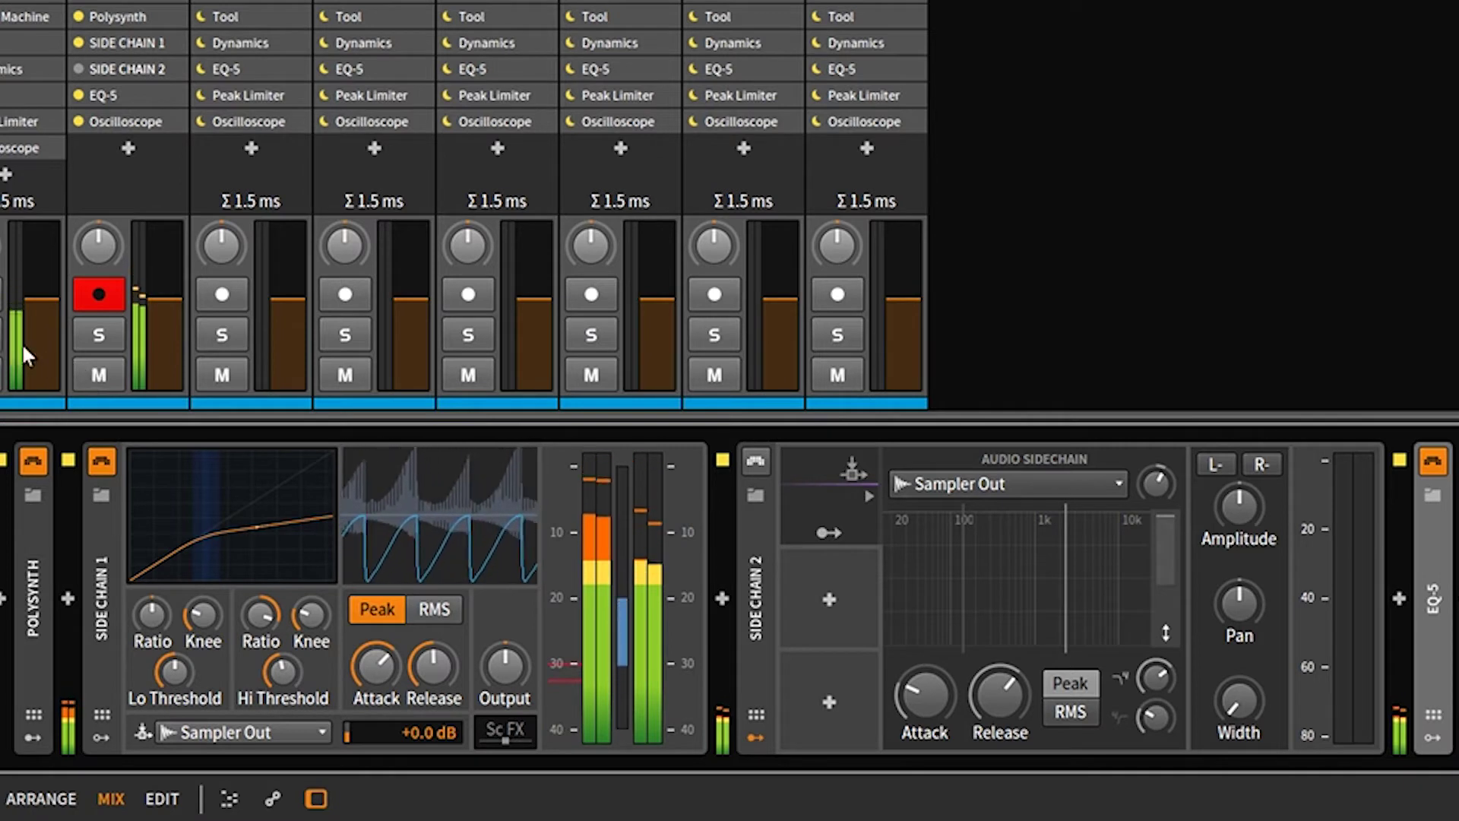
left_click(86, 338)
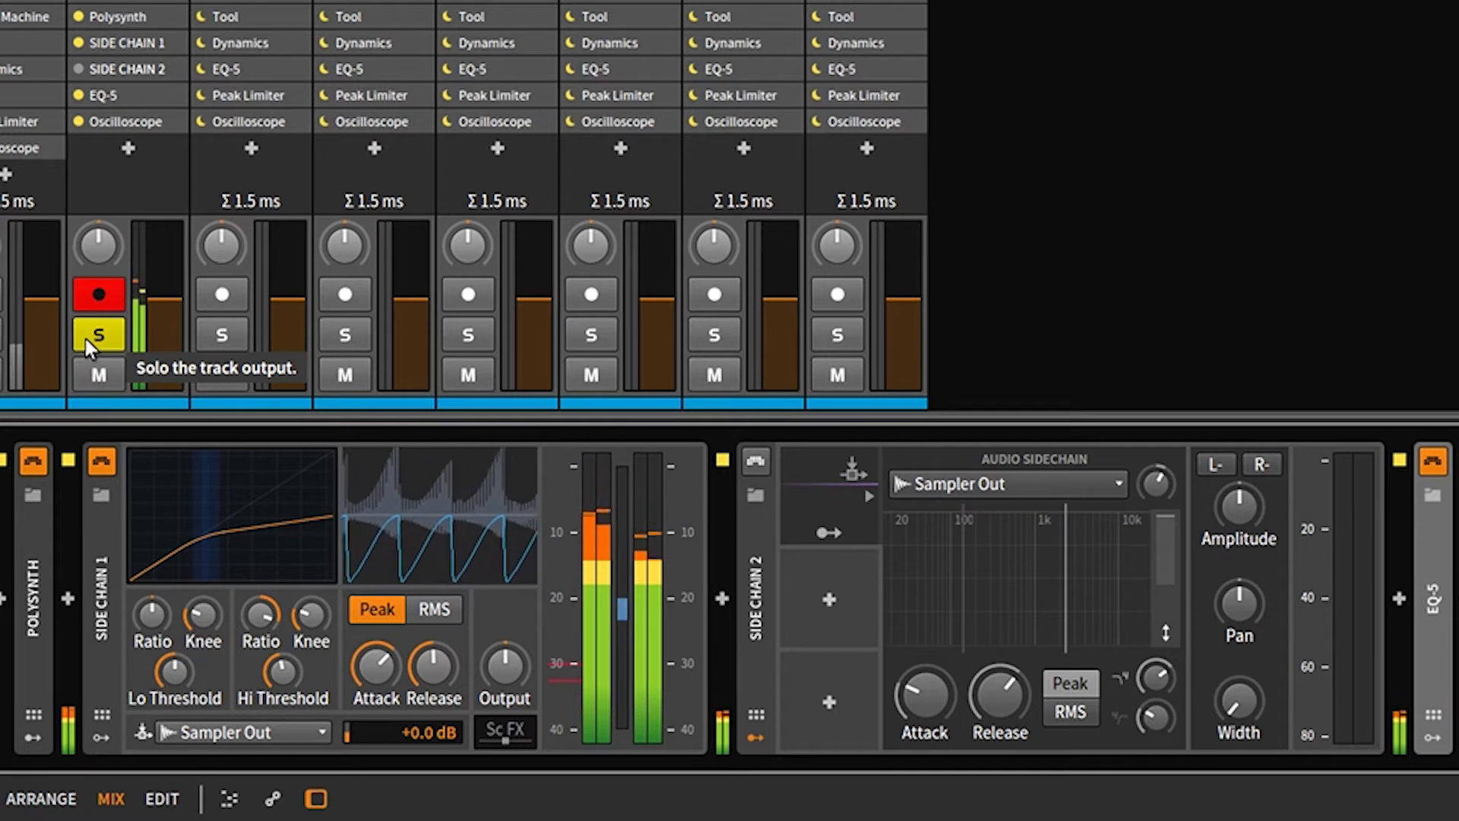
left_click(101, 461)
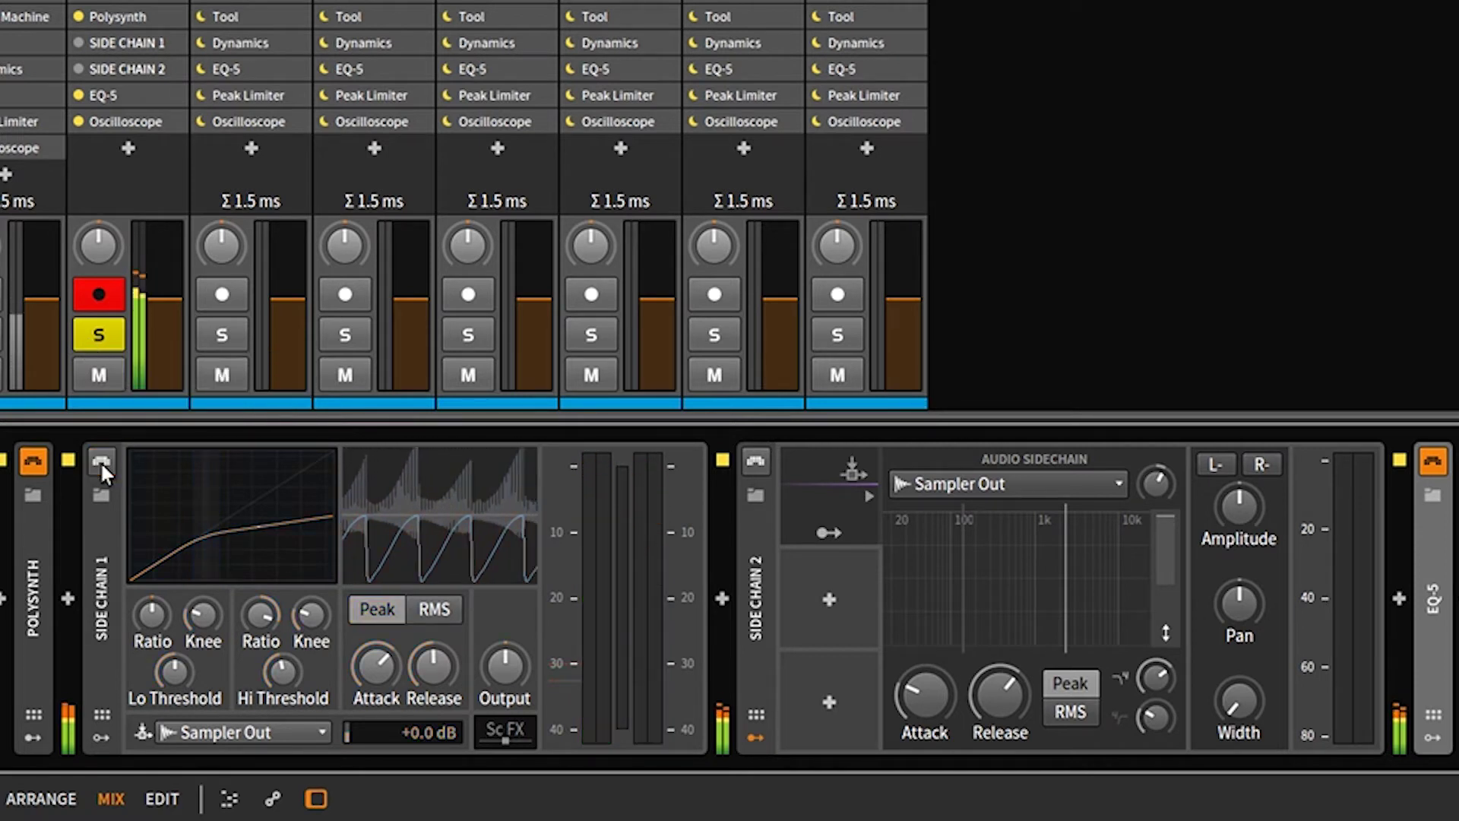
left_click(757, 460)
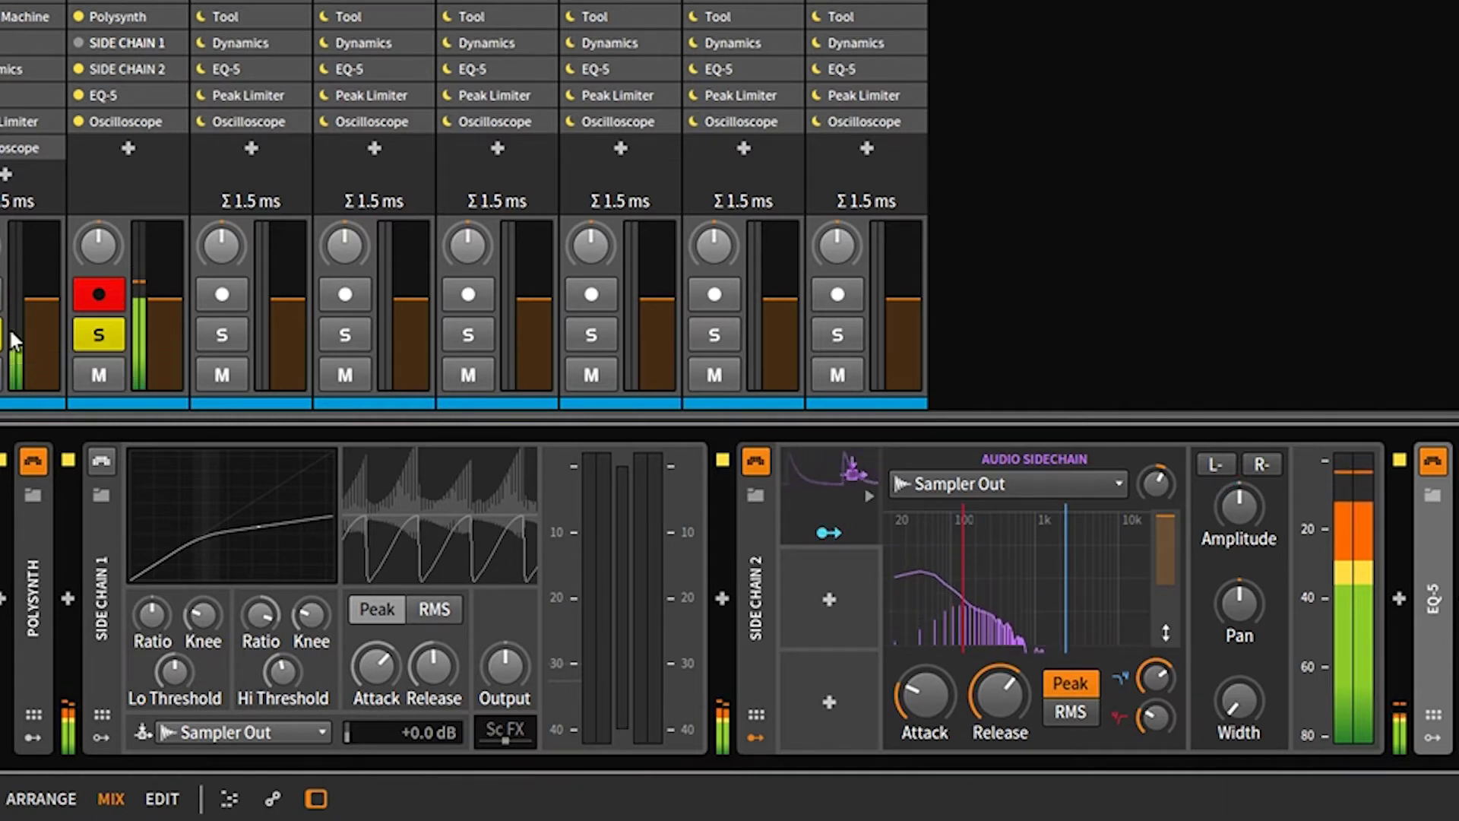
left_click(753, 465)
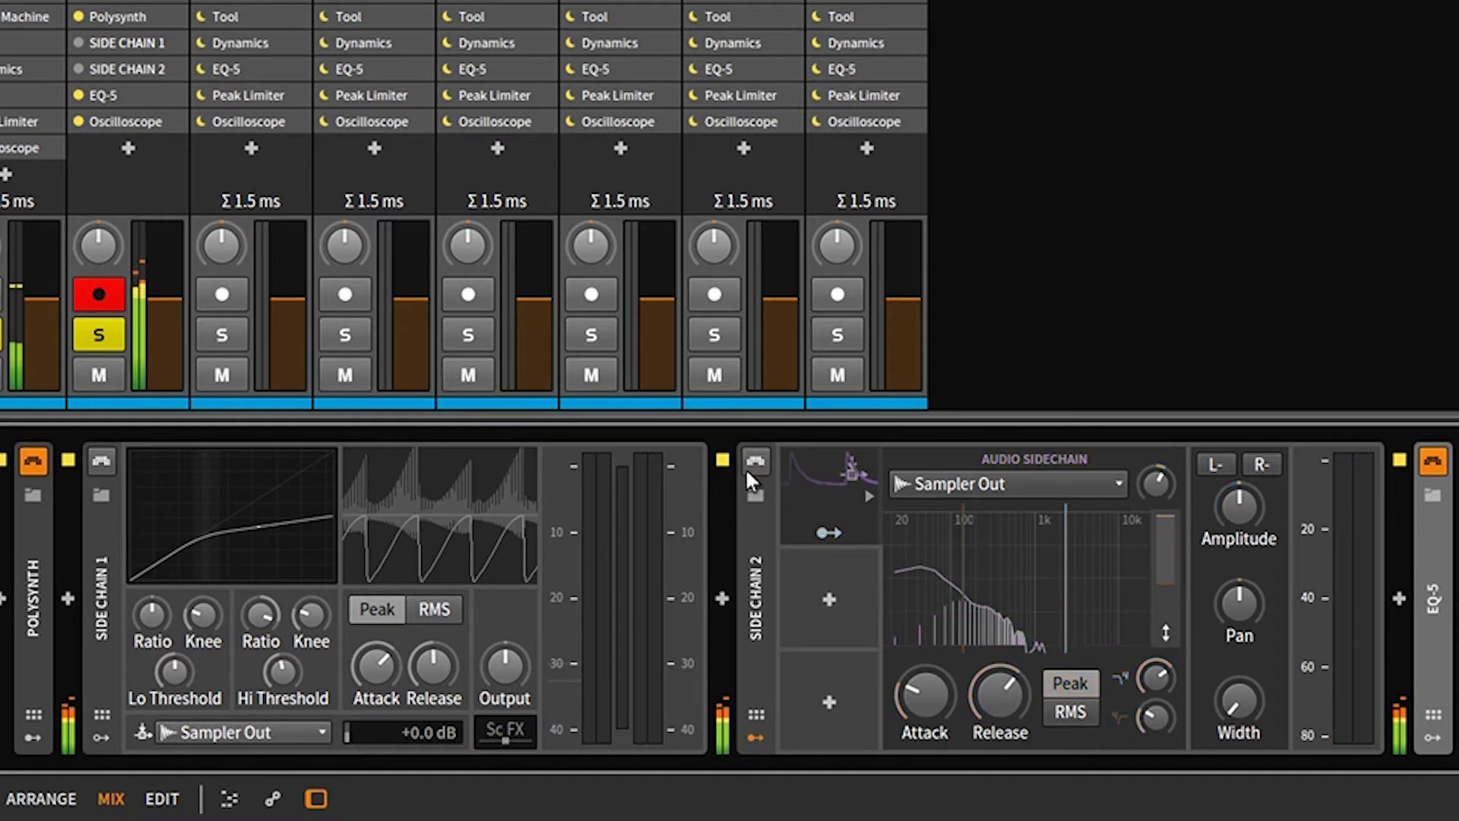
left_click(102, 461)
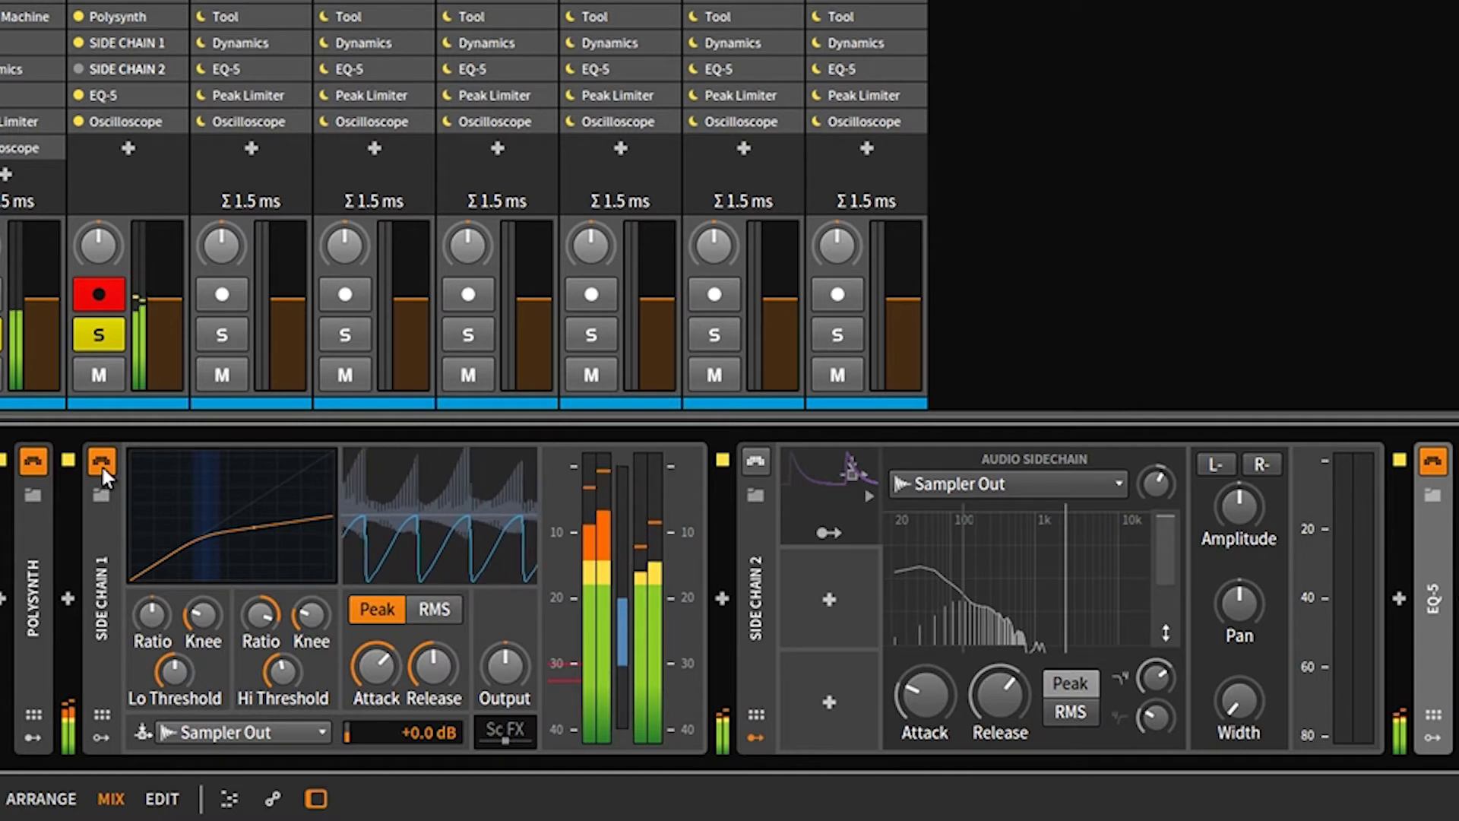
Bypass SIDE CHAIN 1, enable SIDE CHAIN 2, and lower its Audio Sidechain high-cut frequency
left_click(102, 462)
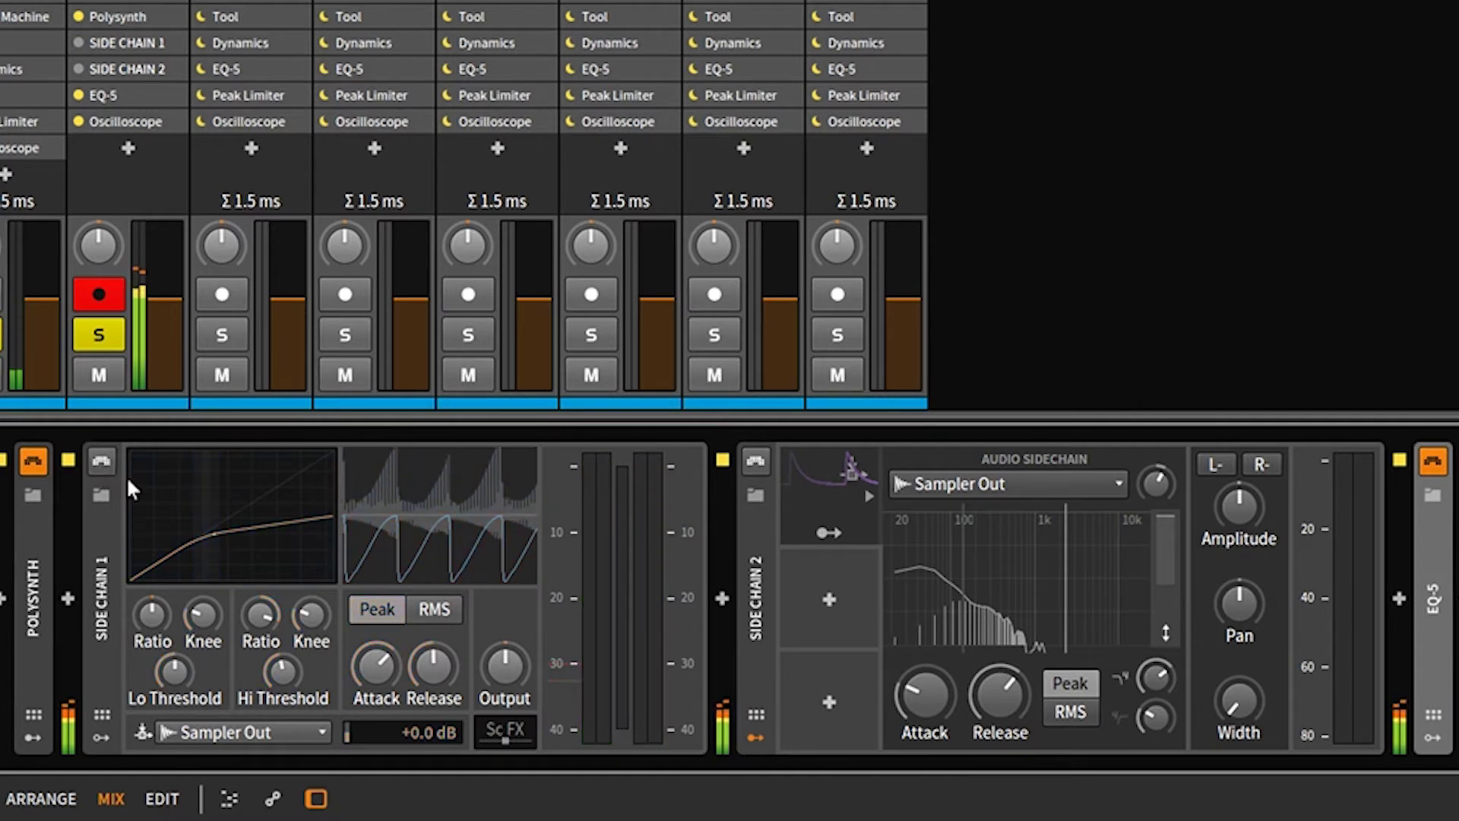
left_click(751, 459)
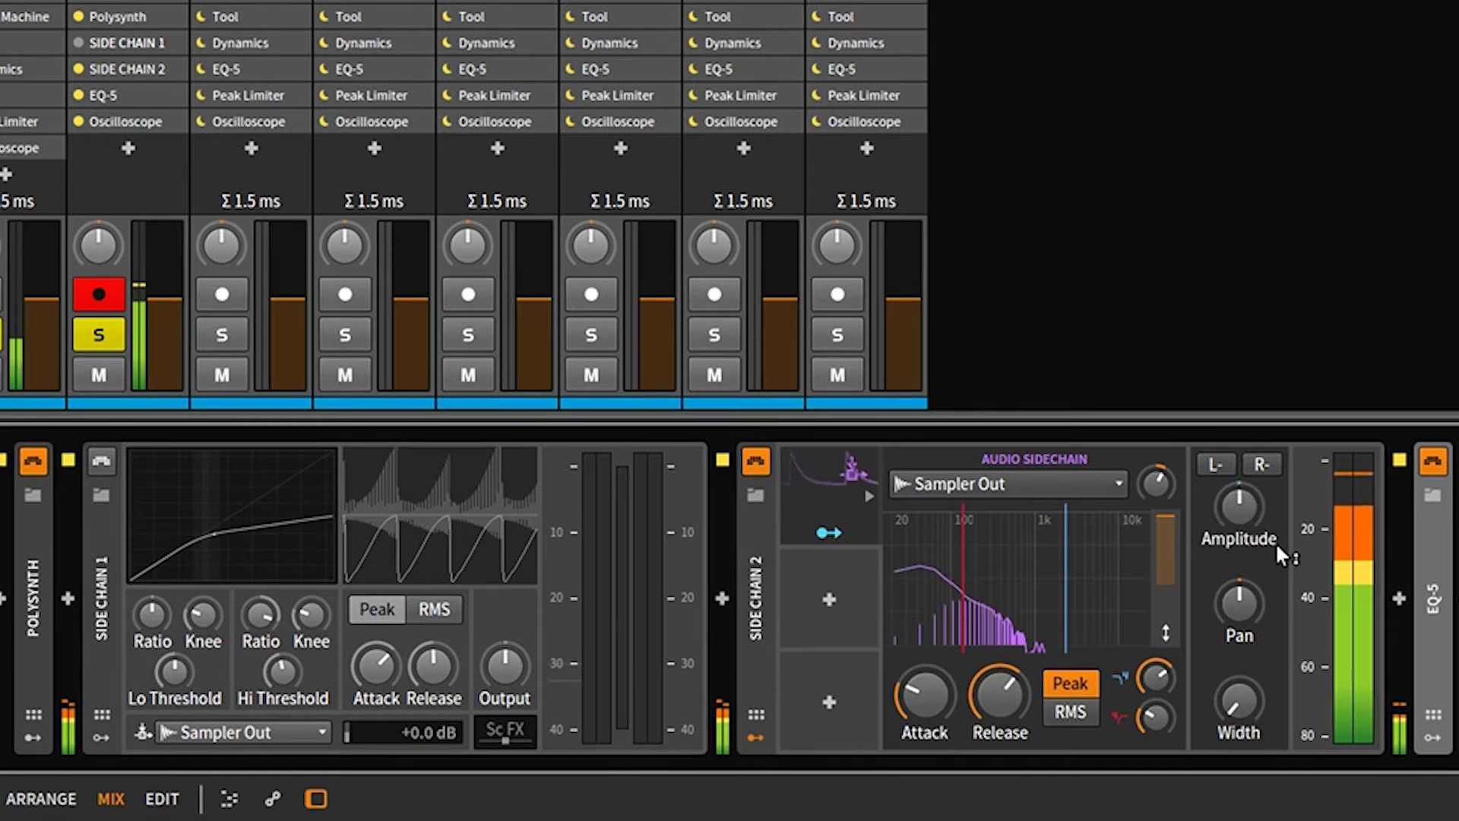
mouse_move(1276, 549)
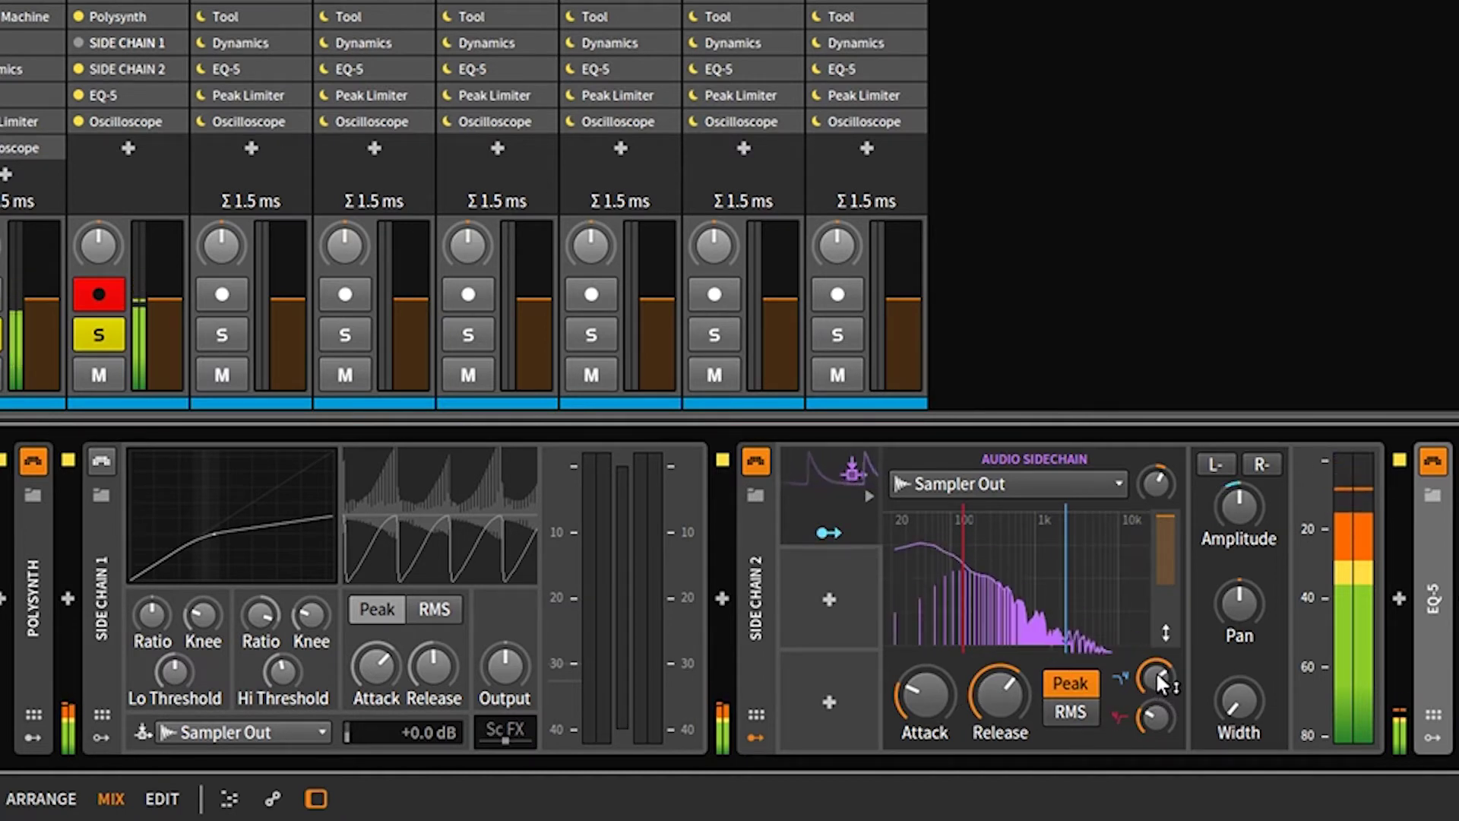
left_click_drag(1156, 672, 1154, 715)
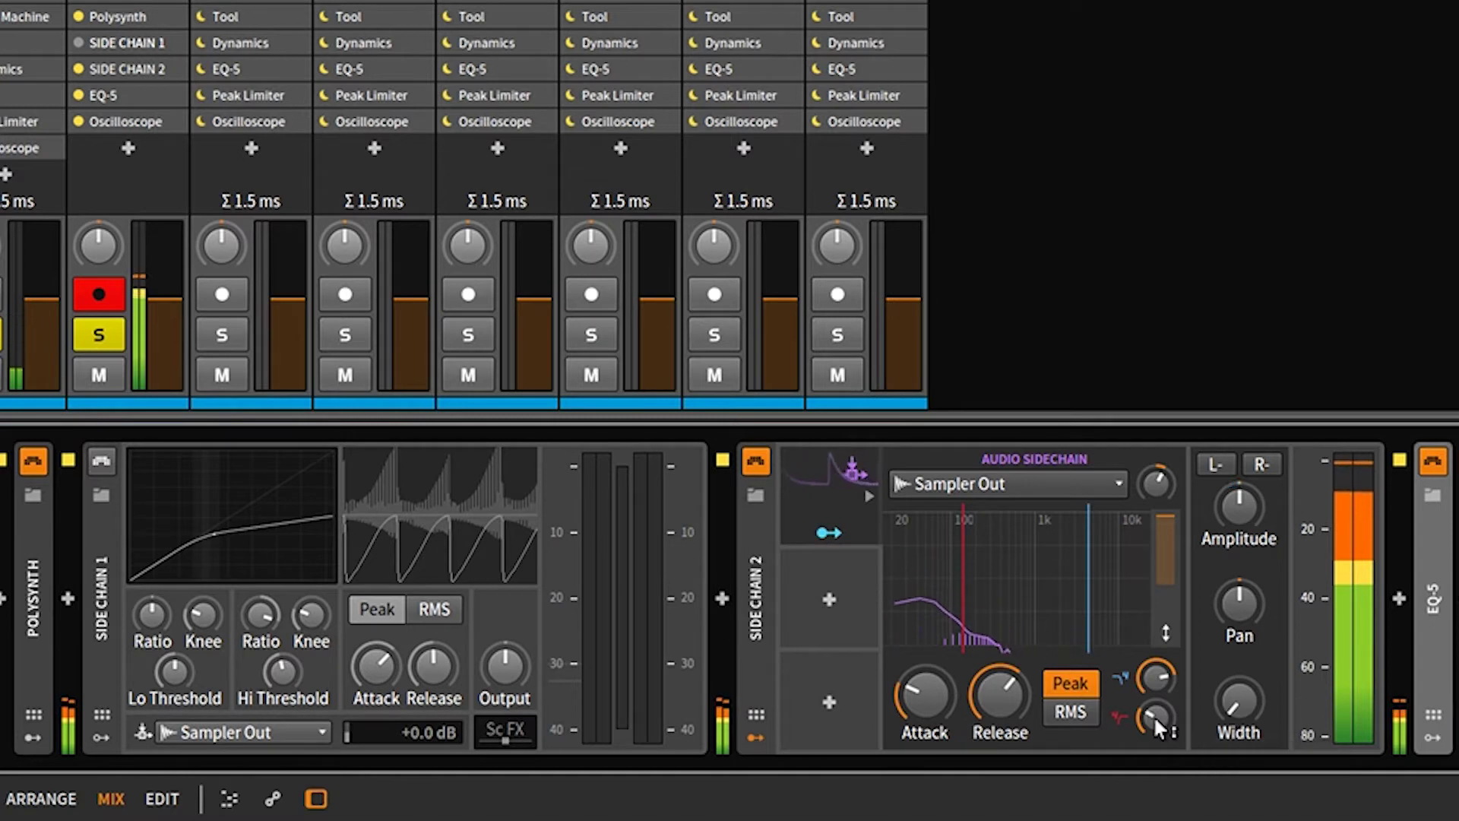
Switch to SIDE CHAIN 1 and set high ratio near 1:3.57, high threshold -37.8 dB
left_click(757, 460)
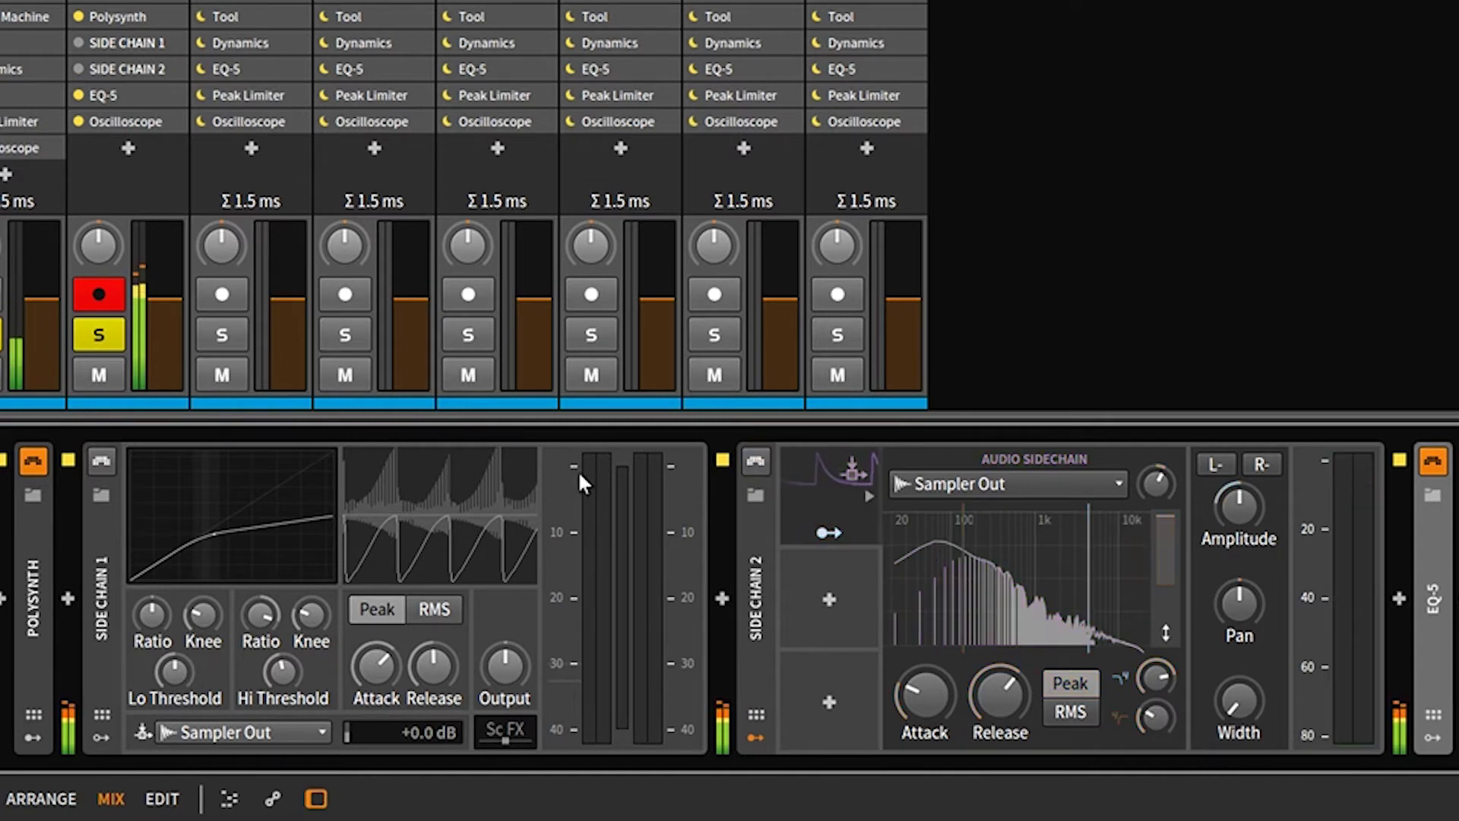
left_click(105, 462)
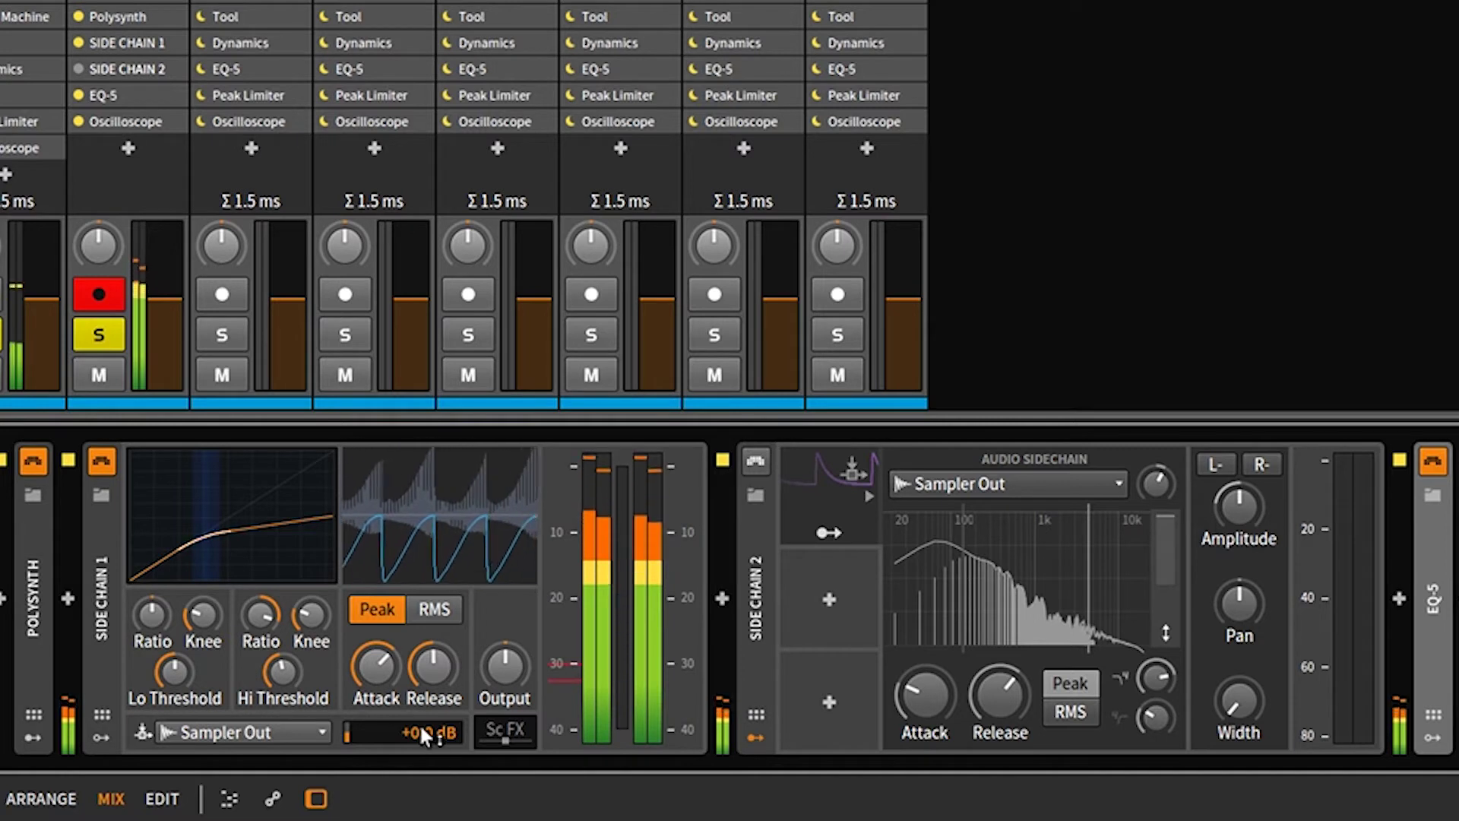
mouse_move(258, 611)
left_mouse_down()
mouse_move(258, 578)
mouse_move(258, 610)
left_mouse_up()
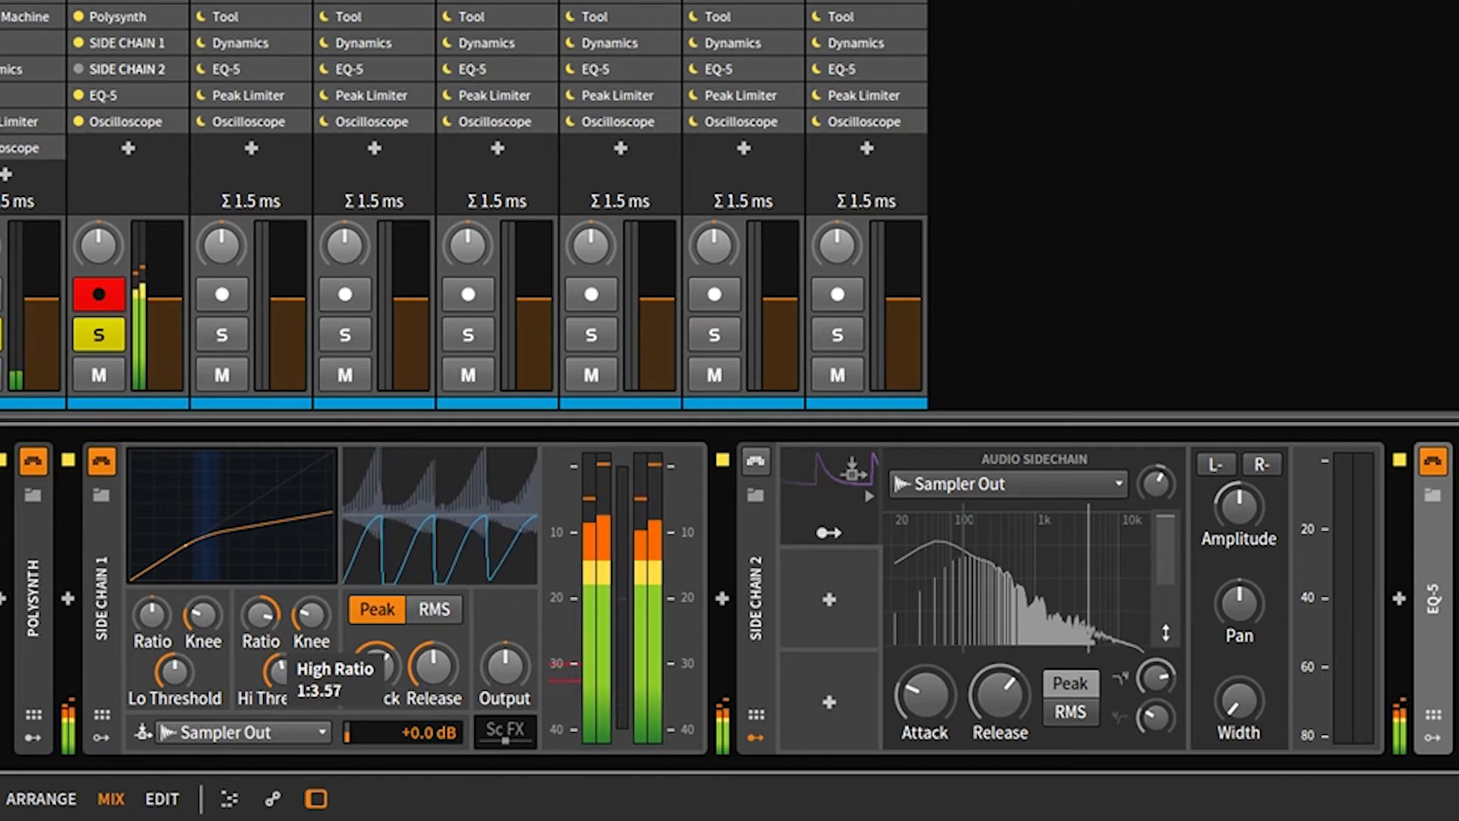
mouse_move(281, 671)
left_mouse_down()
mouse_move(282, 684)
mouse_move(280, 668)
left_mouse_up()
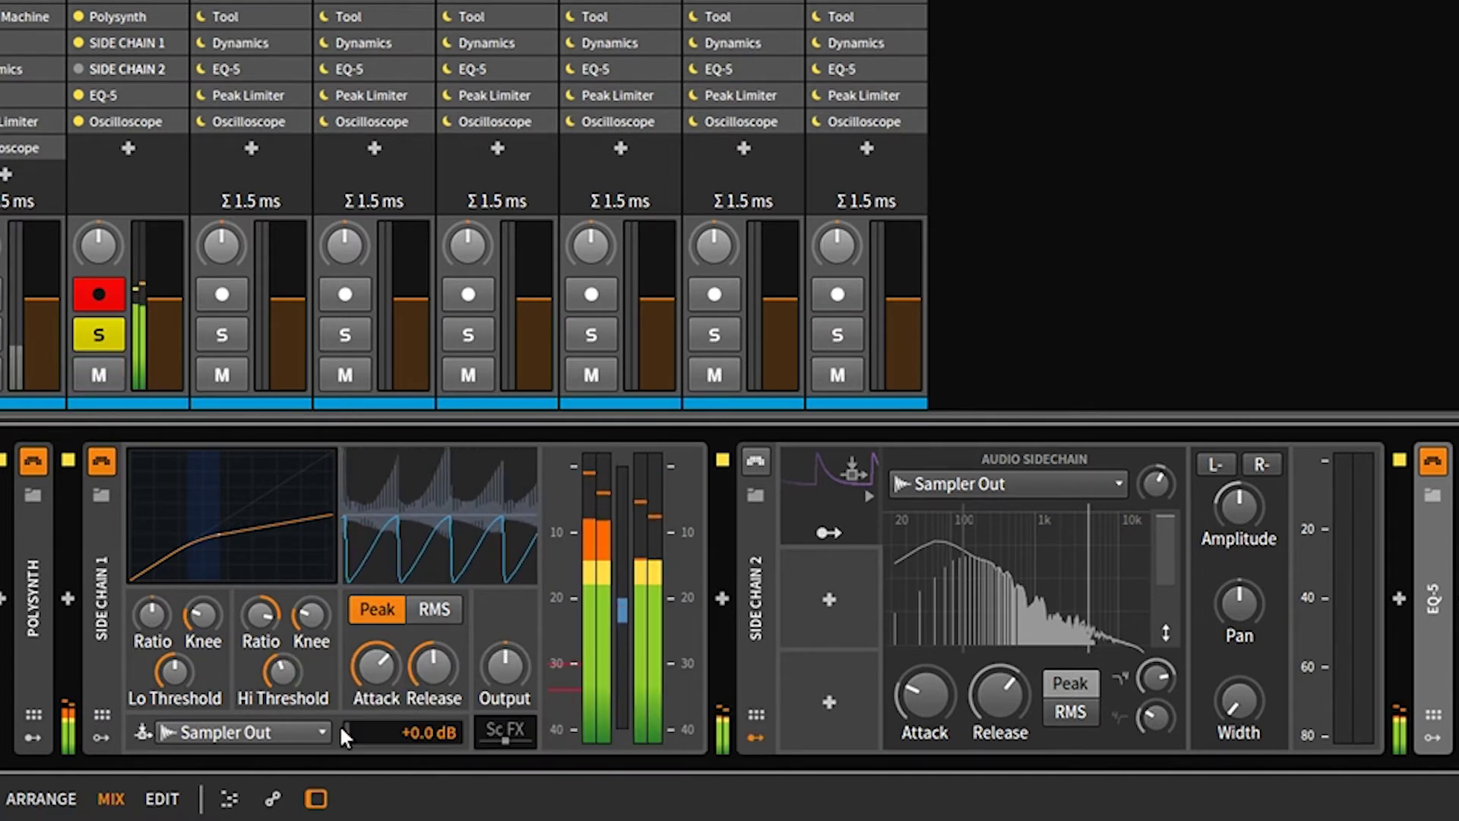
Switch back to SIDE CHAIN 2 and set its Attack to about 5.1 ms
left_click(101, 459)
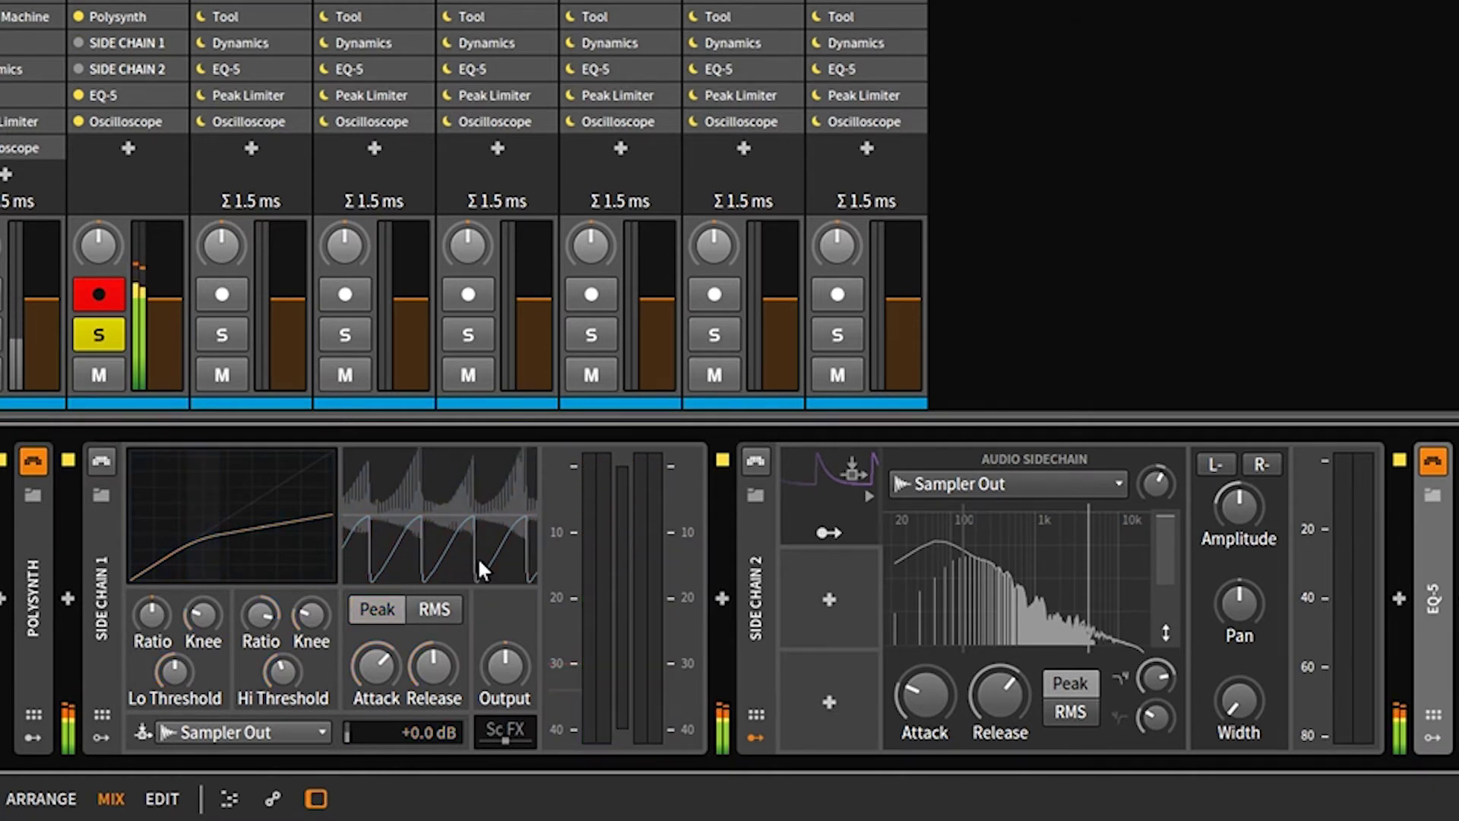
left_click(753, 459)
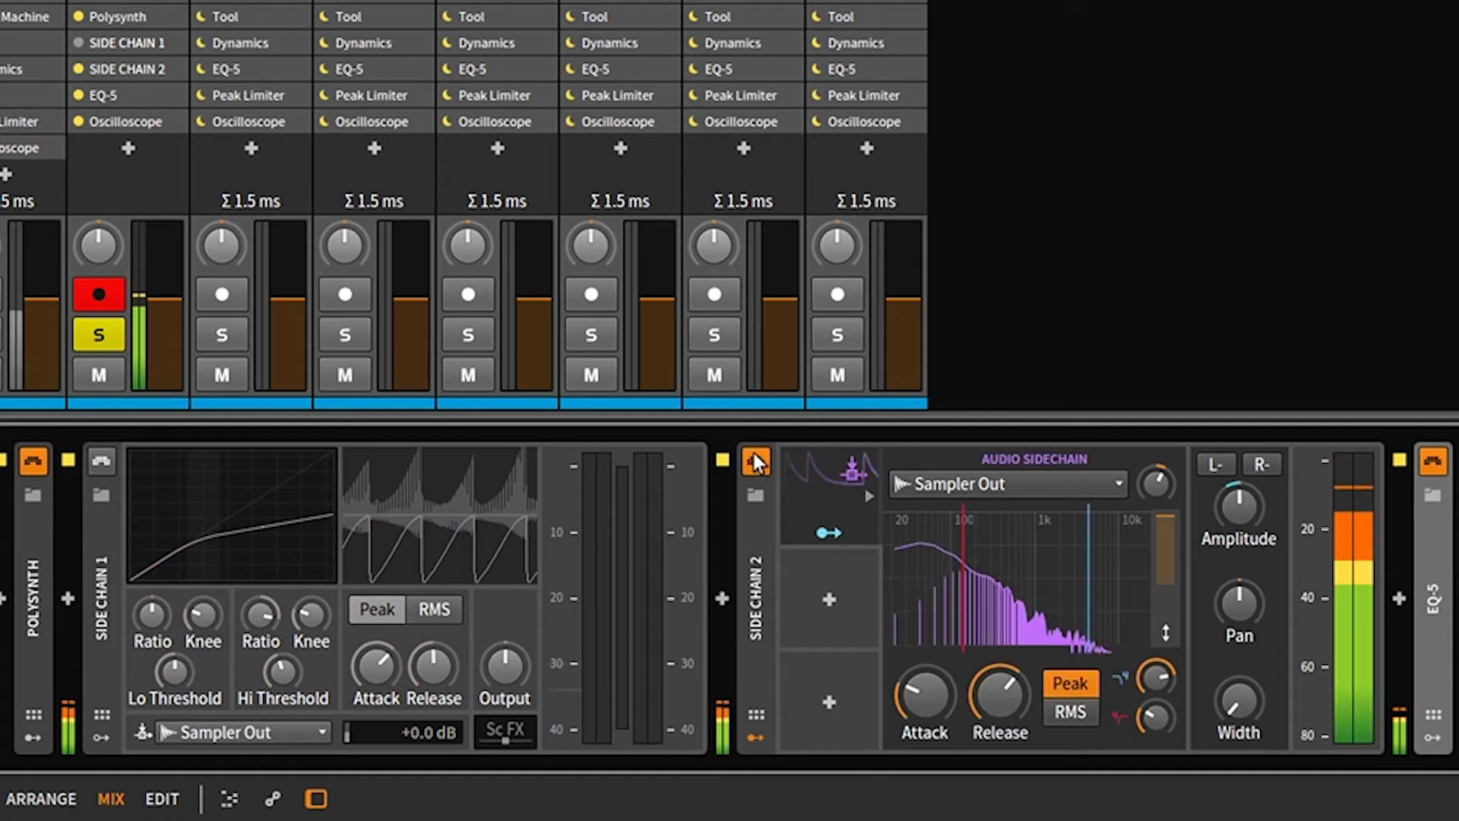
left_click_drag(905, 693, 988, 728)
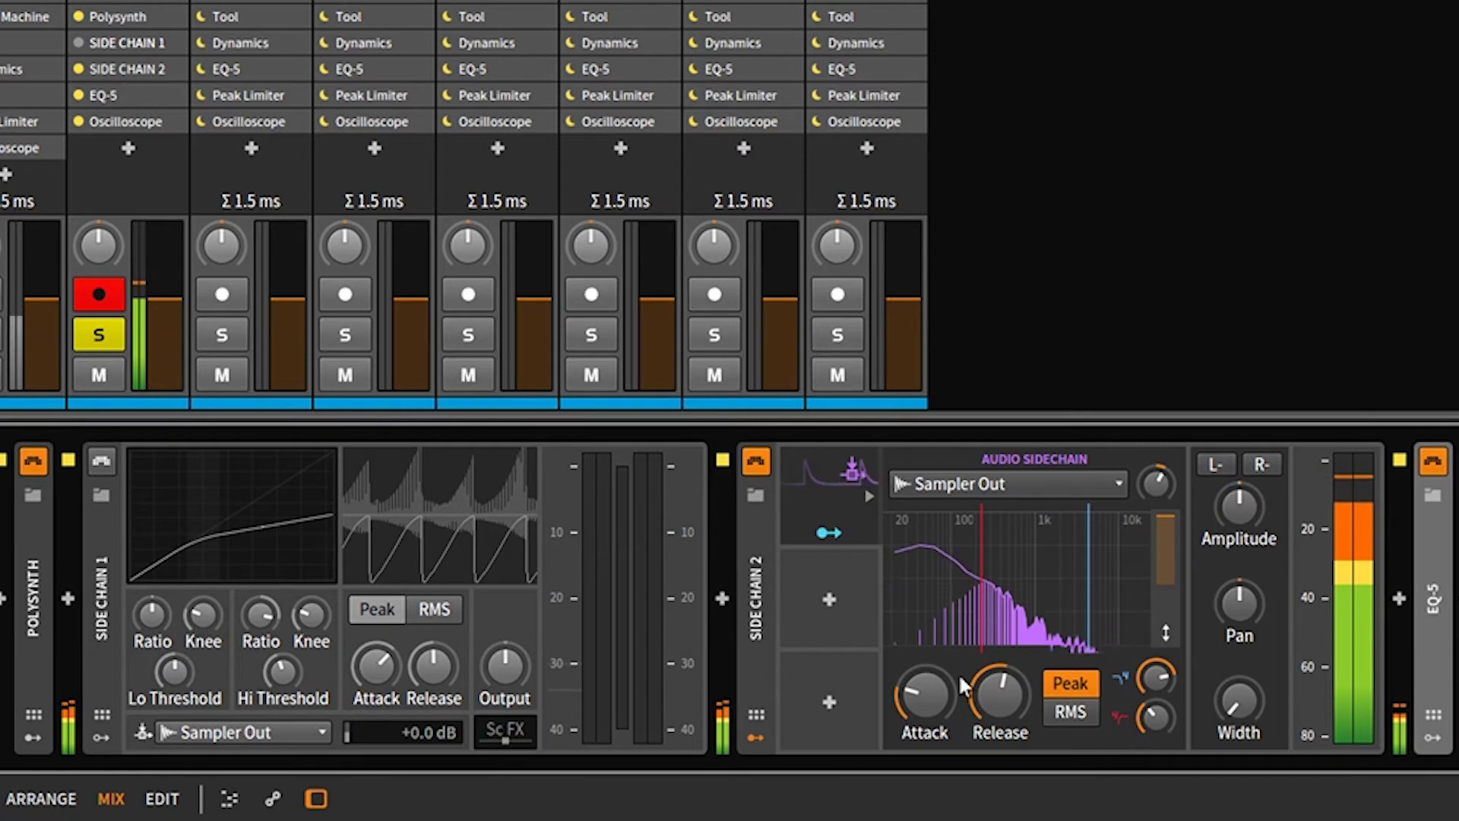
Swap to SIDE CHAIN 1 with Release near 139 ms and Attack about 18.9 ms
left_click(754, 464)
left_click(97, 460)
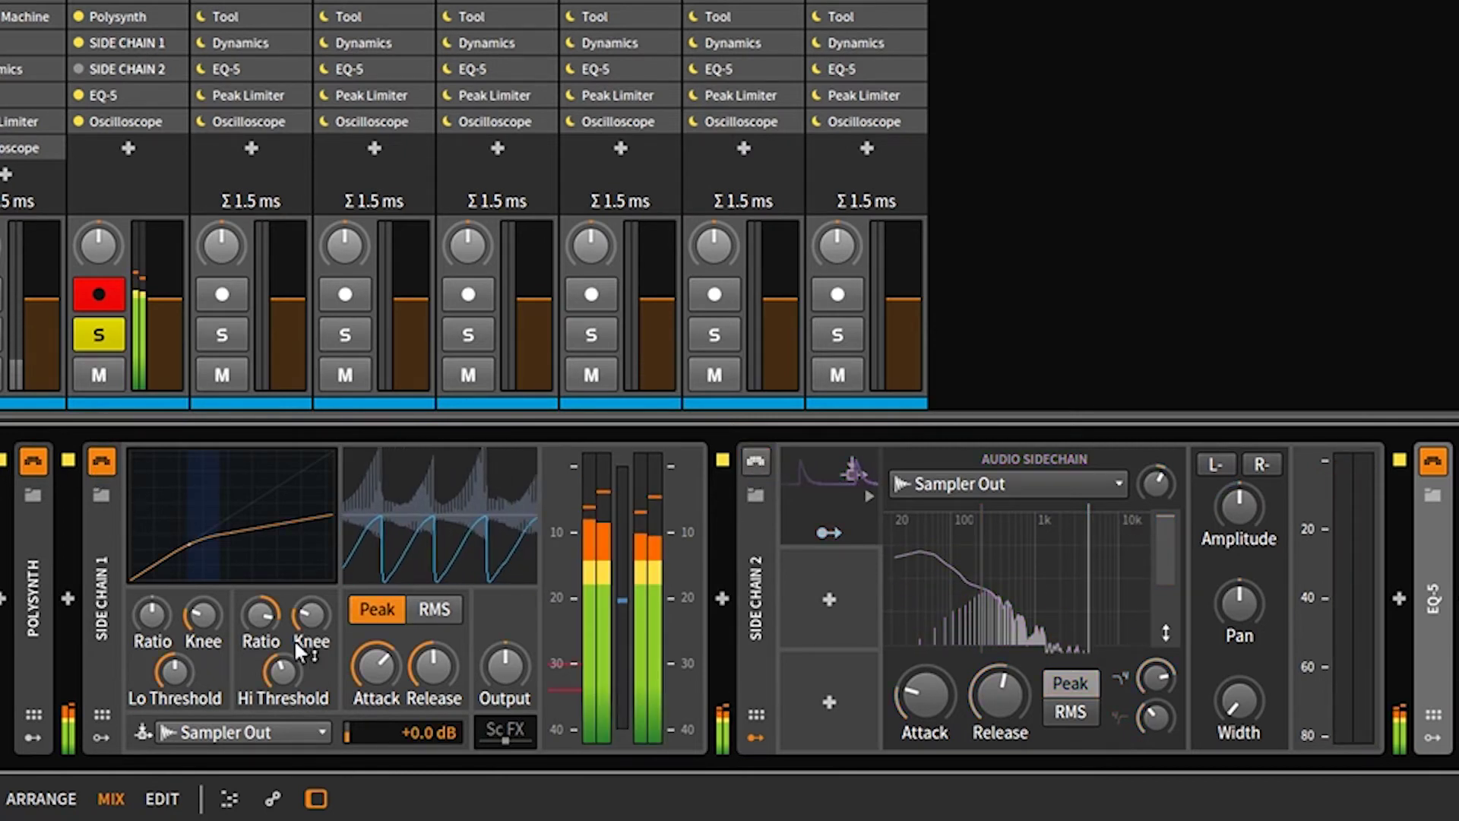
left_click_drag(420, 688, 420, 688)
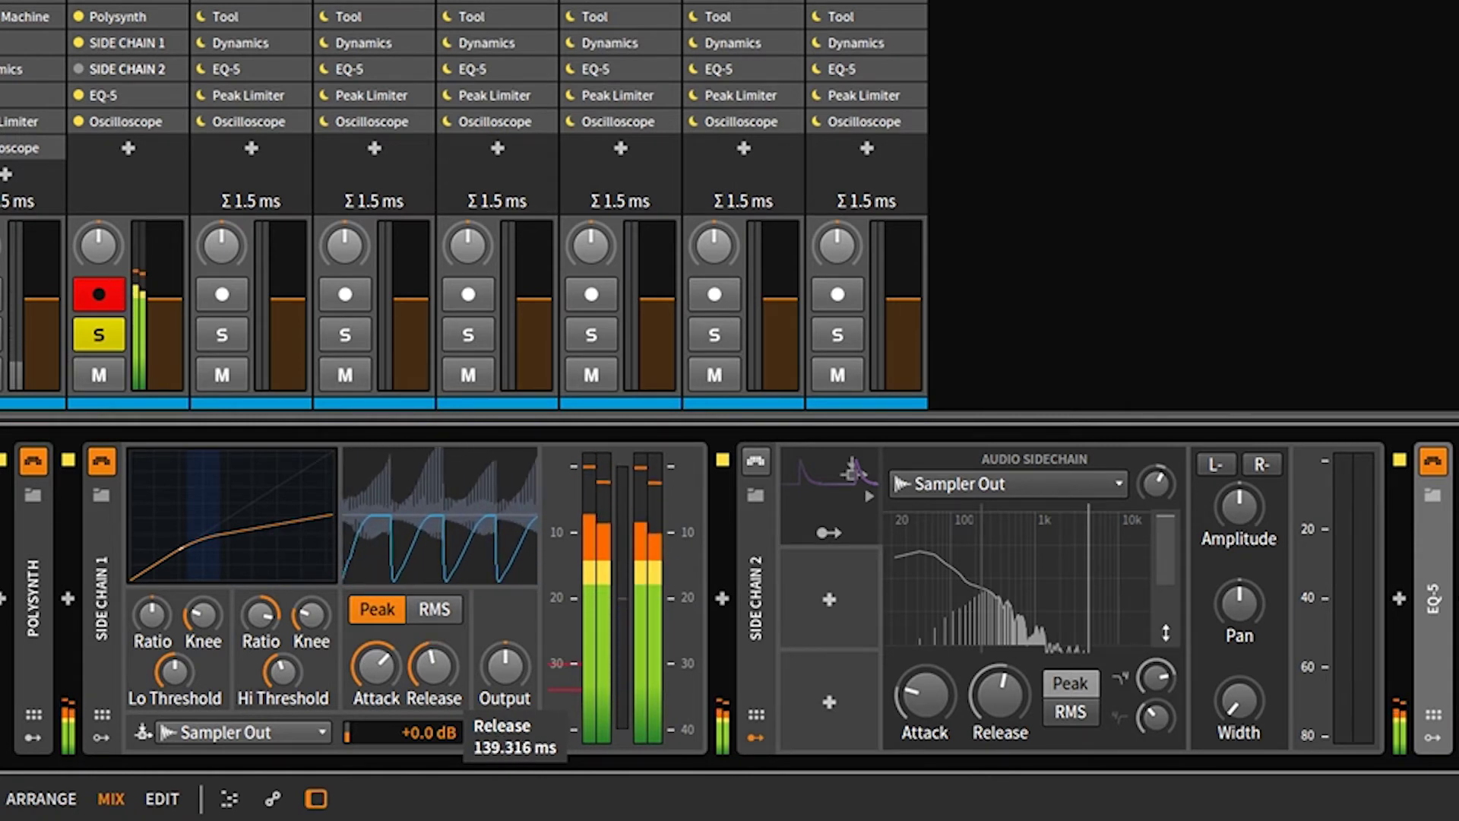
left_click_drag(417, 663, 386, 661)
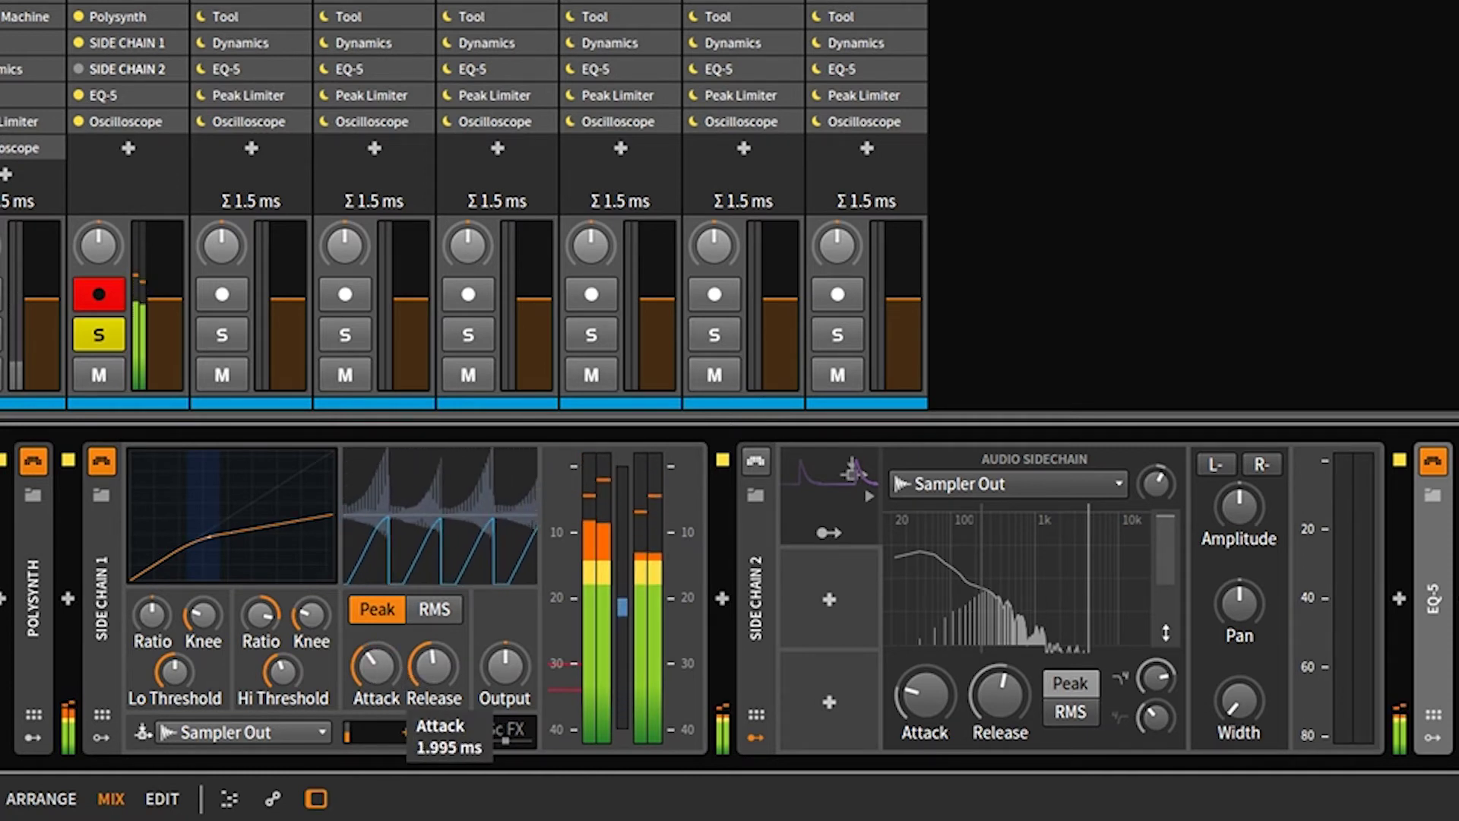
left_click_drag(386, 661, 386, 652)
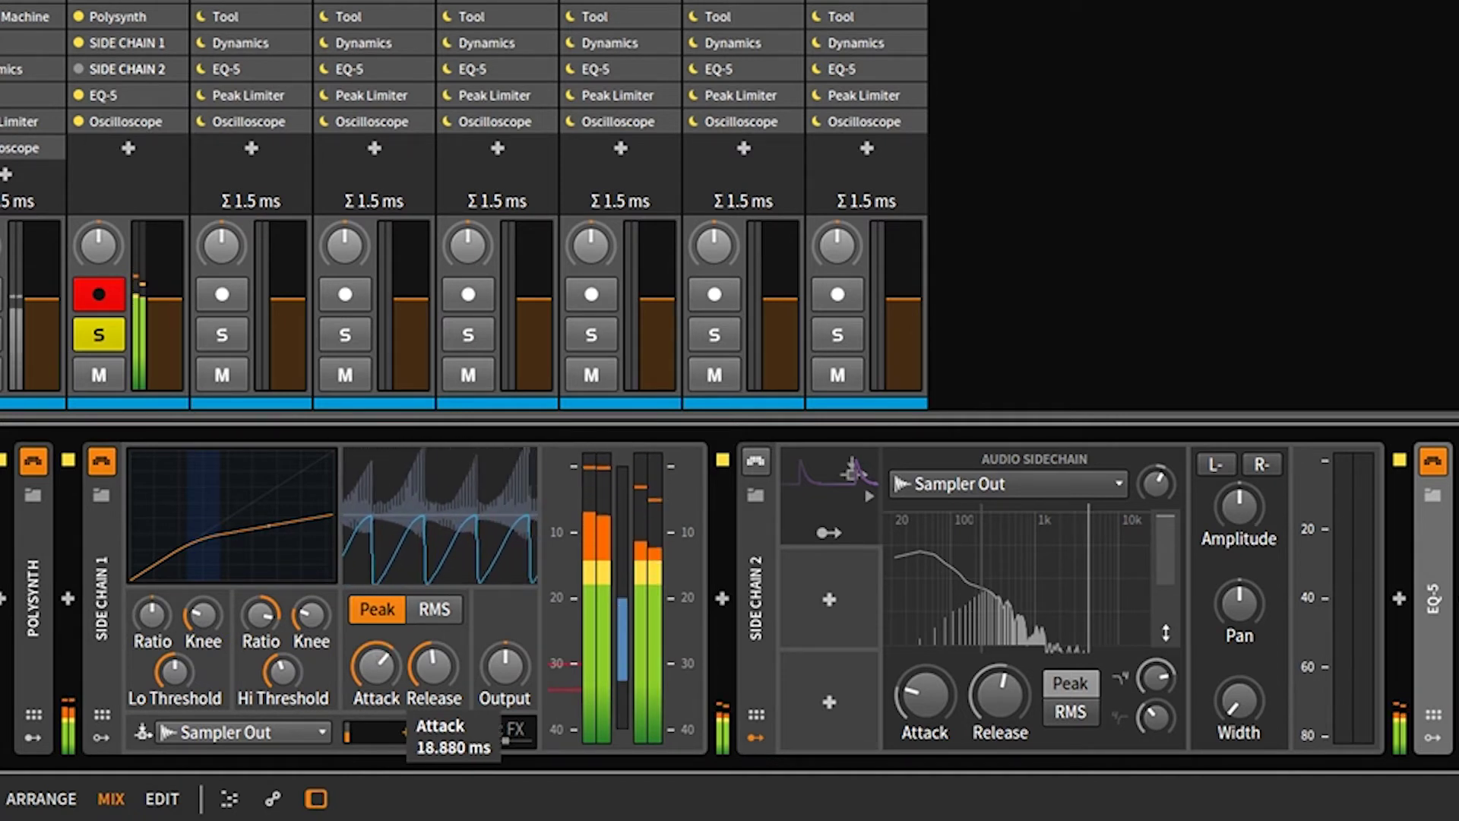
Set SIDE CHAIN 1's Sc FX EQ-2 low cut to about 106 Hz, then collapse it
left_click(504, 733)
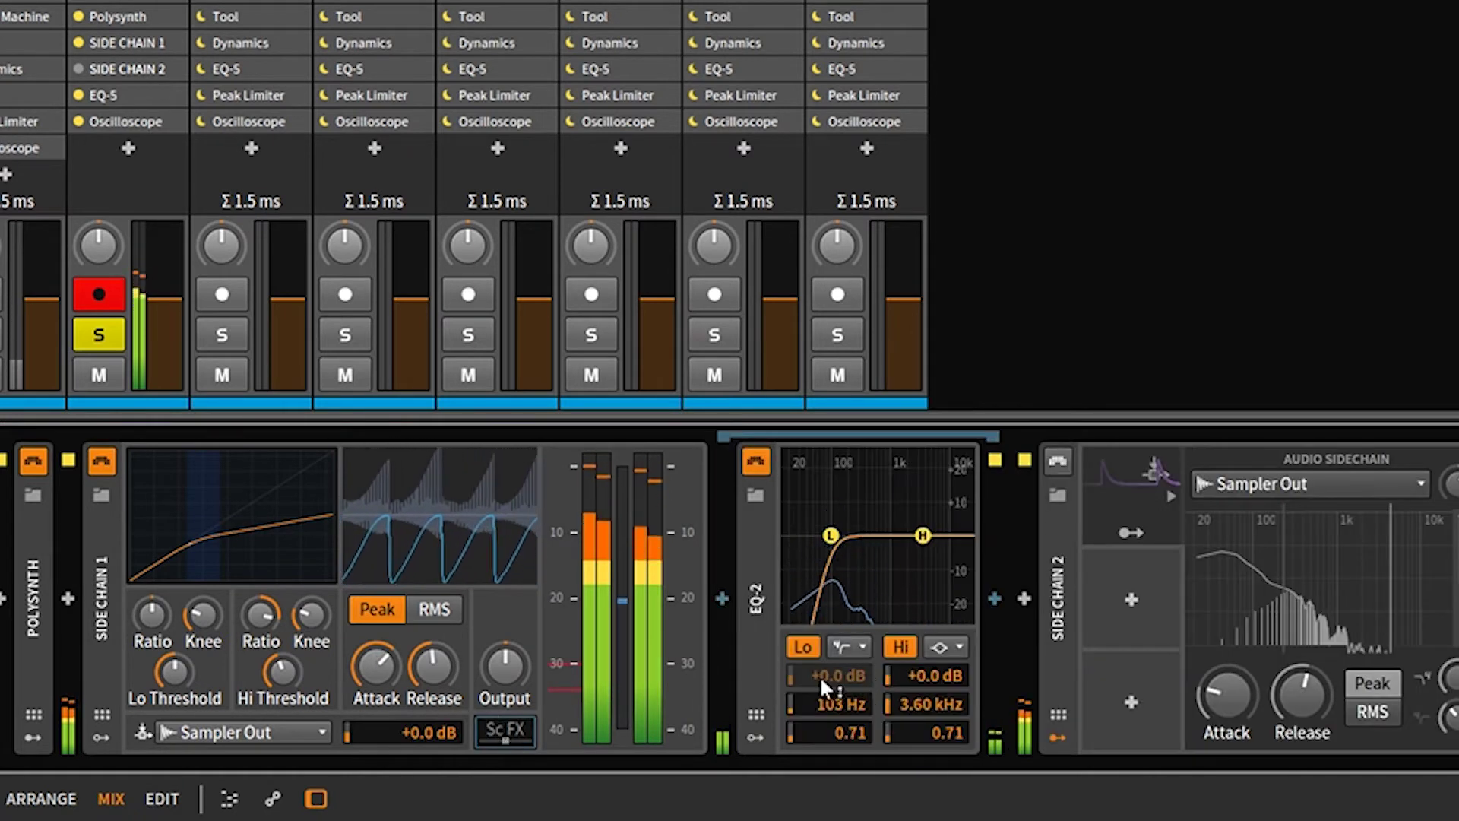
mouse_move(827, 699)
left_mouse_down()
mouse_move(827, 737)
mouse_move(827, 670)
mouse_move(827, 699)
left_mouse_up()
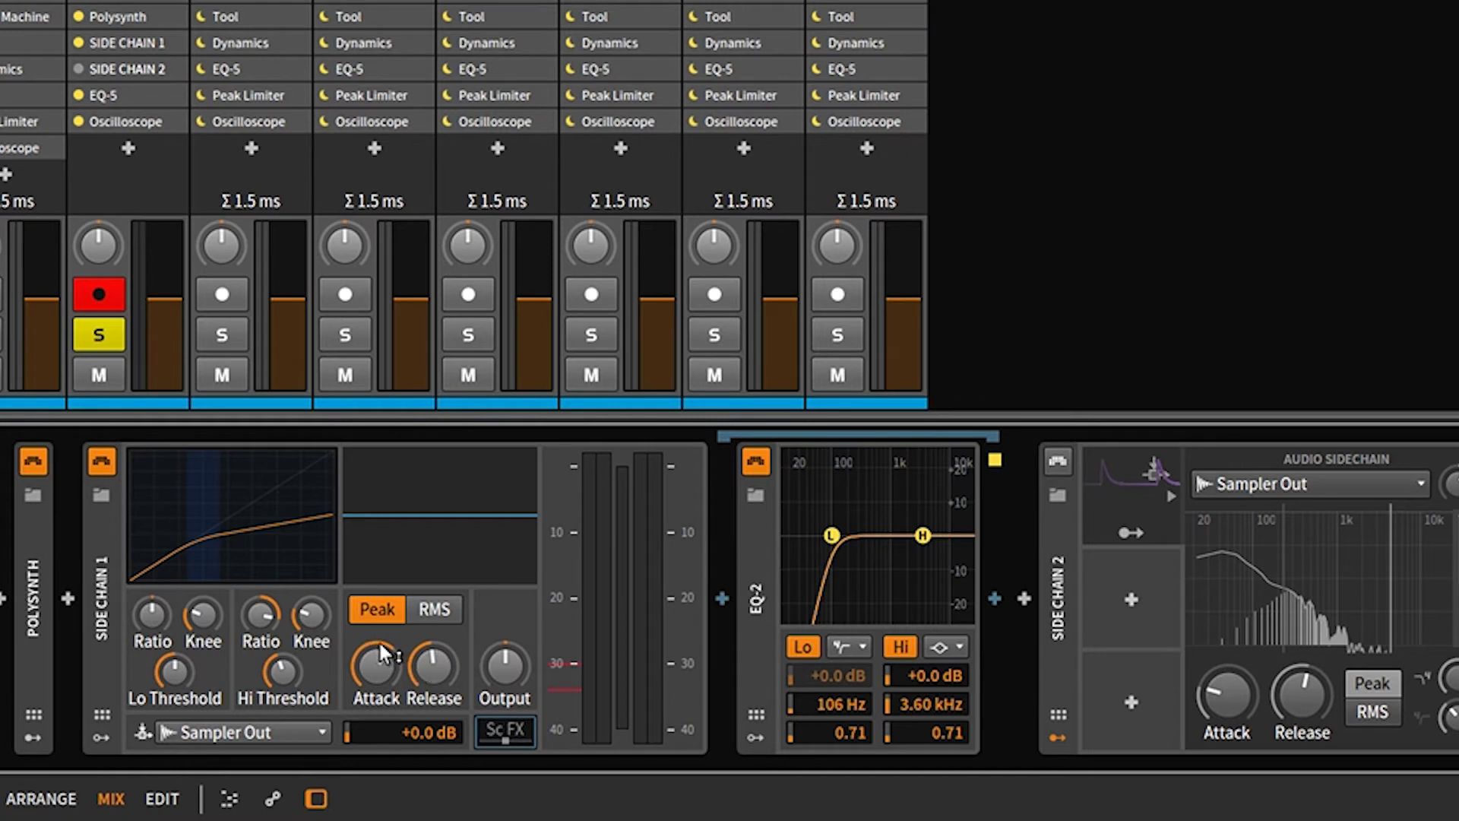
left_click(107, 578)
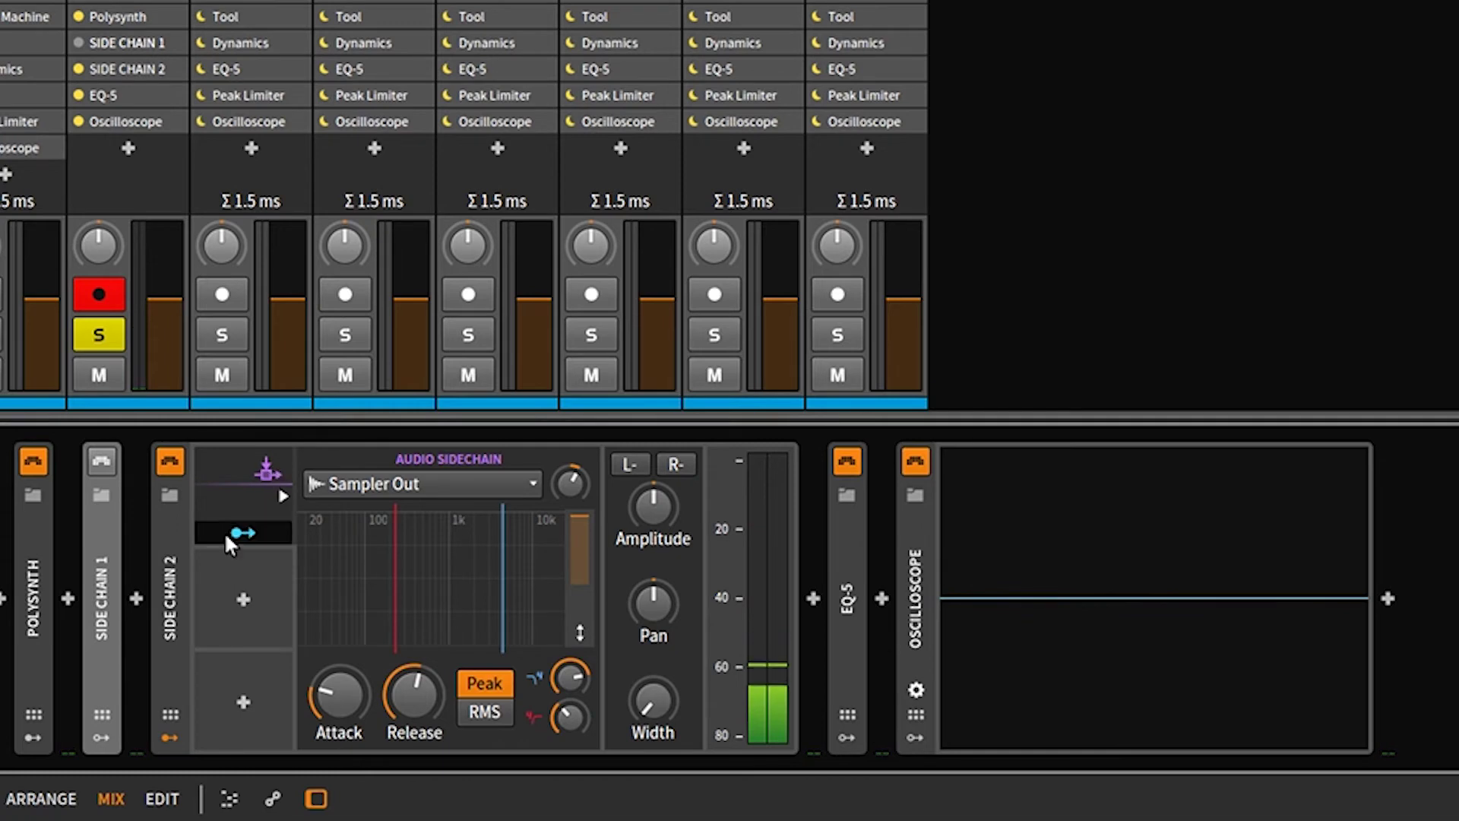
Reopen SIDE CHAIN 1 and, during playback, set high ratio near 1:3.21, high threshold -20.8 dB
left_click(107, 644)
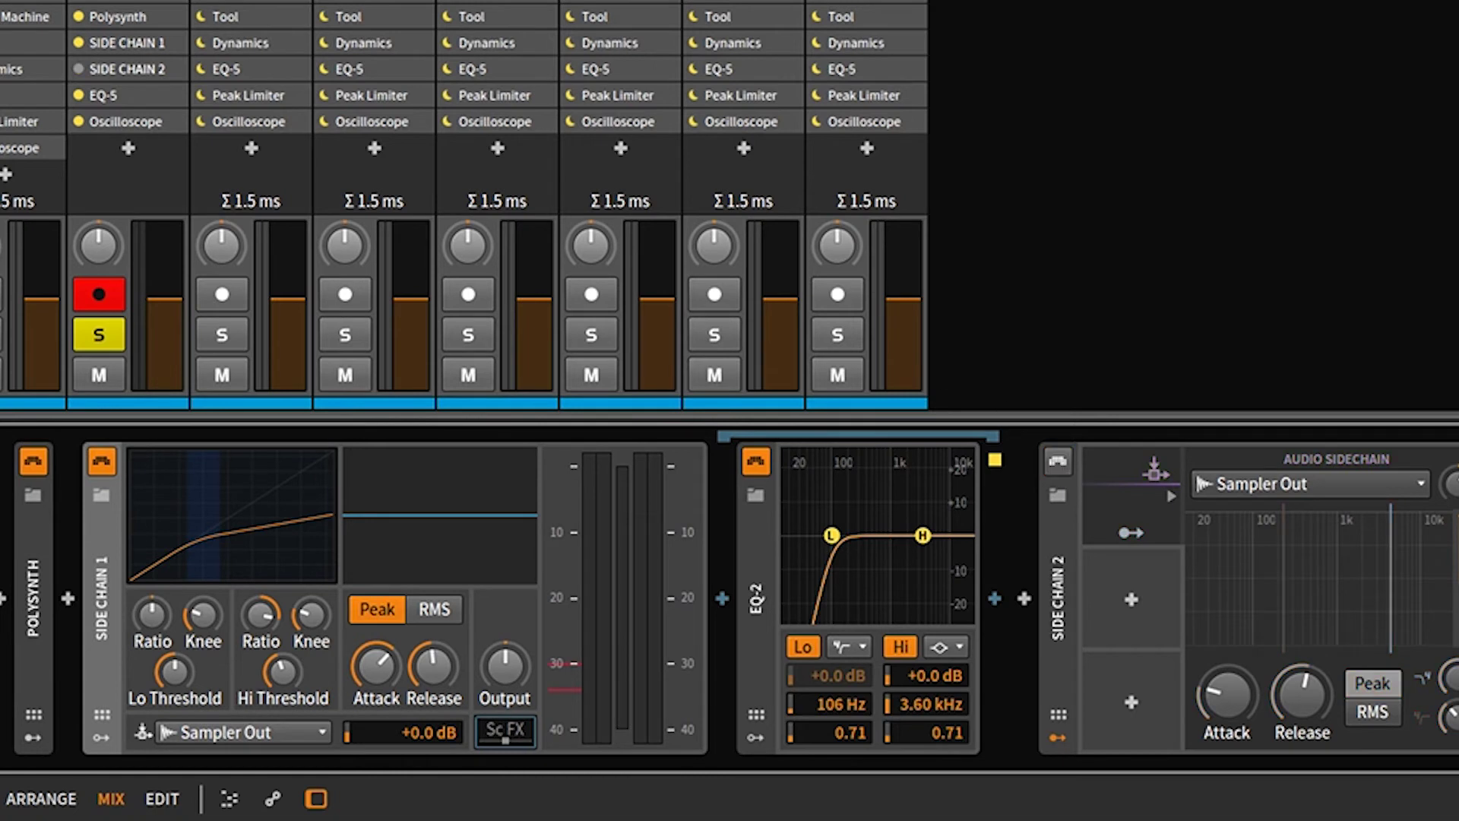
key("space")
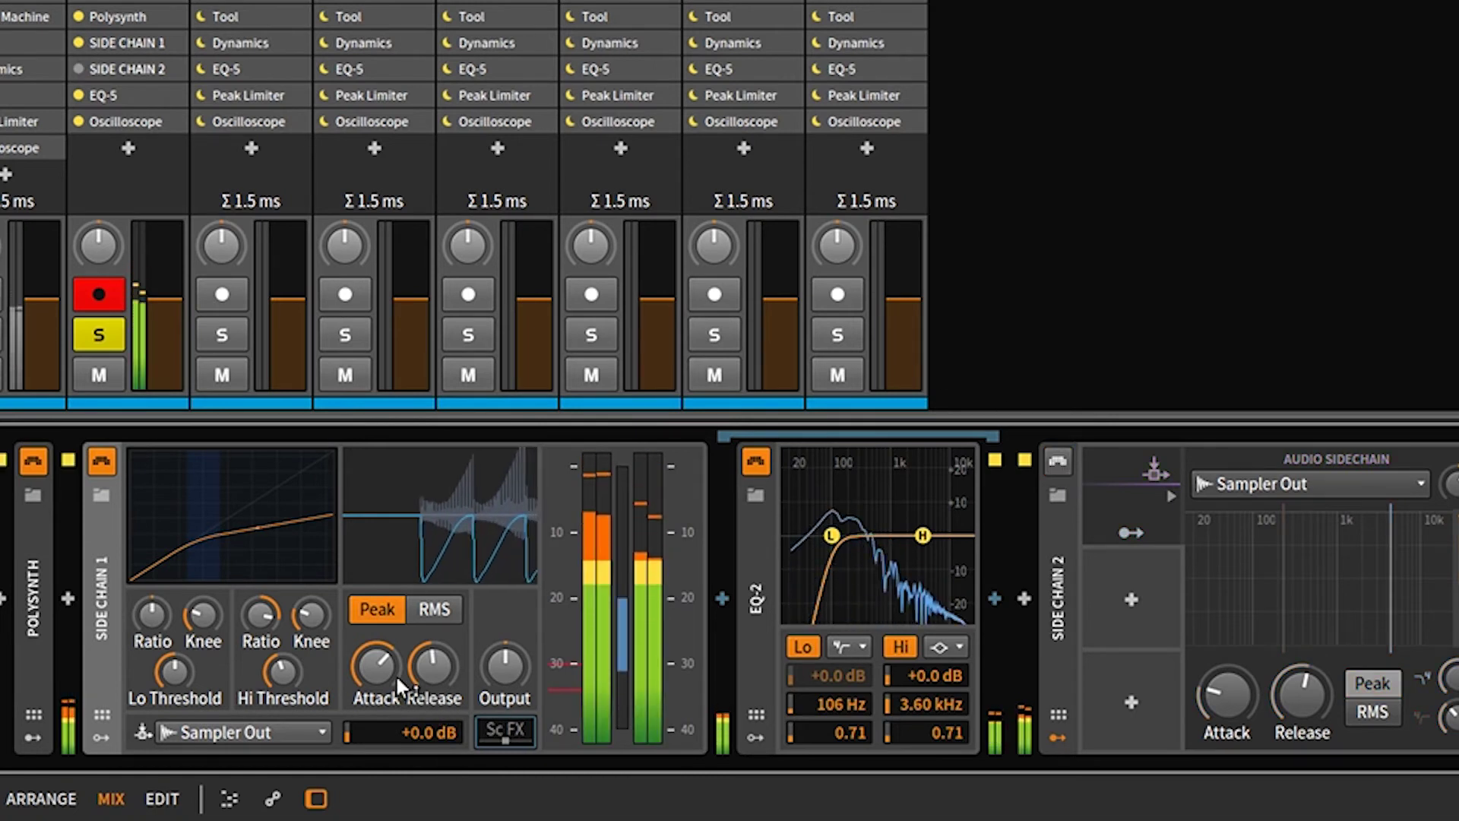
left_click_drag(261, 614, 261, 566)
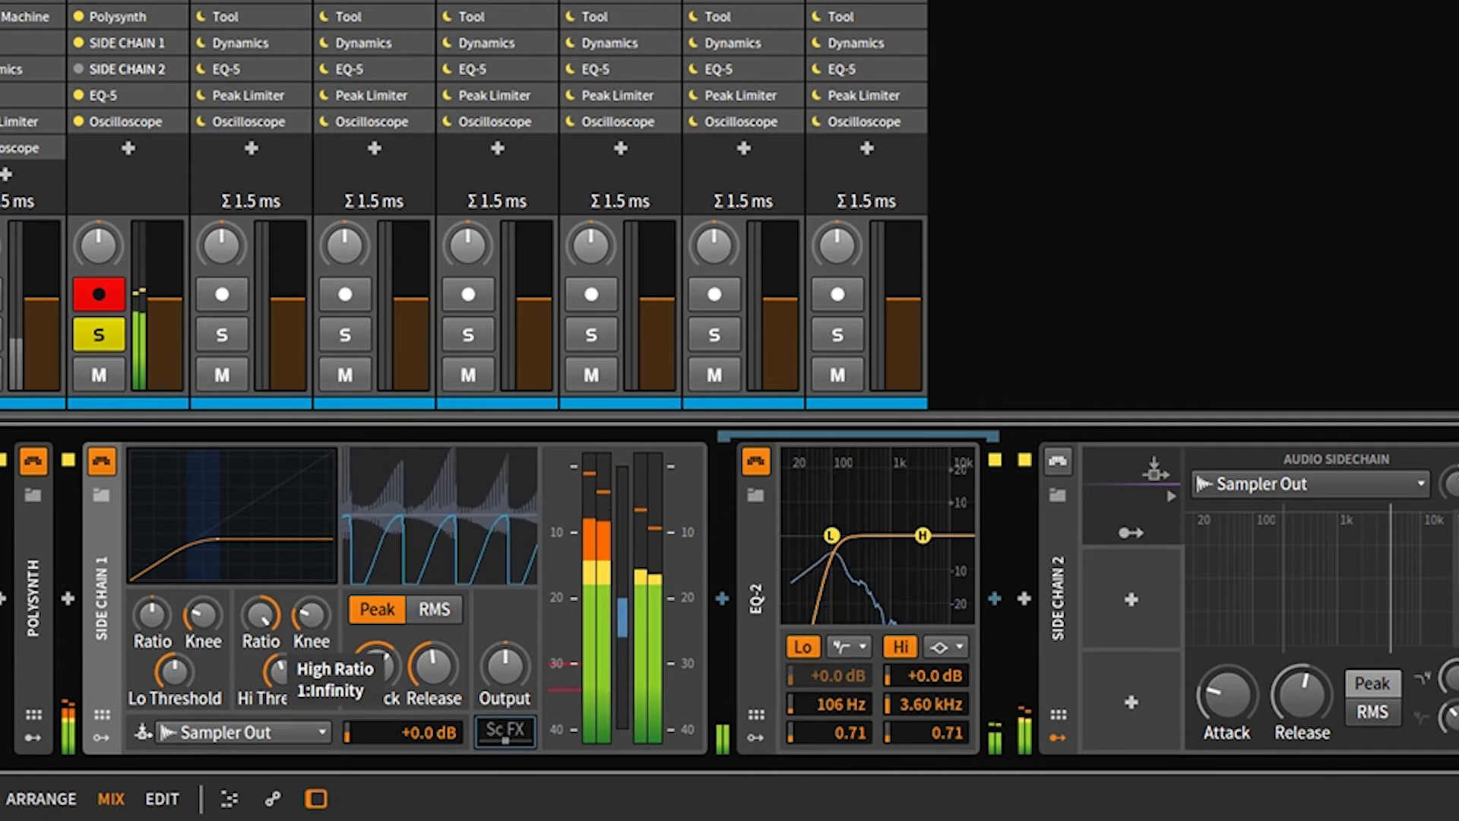
left_click_drag(261, 566, 267, 627)
mouse_move(296, 675)
left_mouse_down()
mouse_move(297, 648)
mouse_move(297, 682)
mouse_move(376, 686)
mouse_move(376, 661)
mouse_move(433, 647)
mouse_move(433, 632)
mouse_move(434, 671)
mouse_move(435, 646)
mouse_move(436, 659)
left_mouse_up()
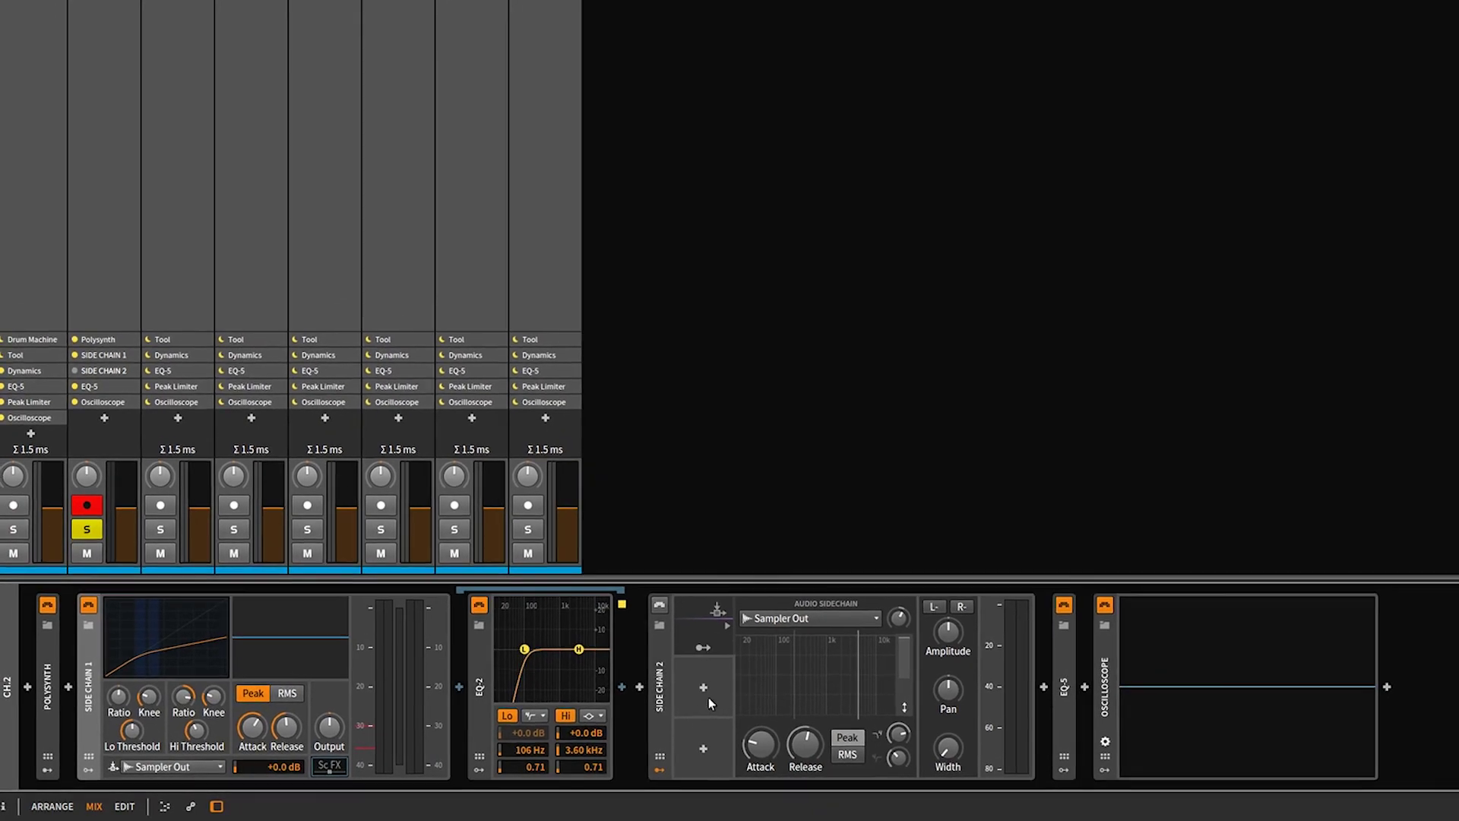
left_click(692, 690)
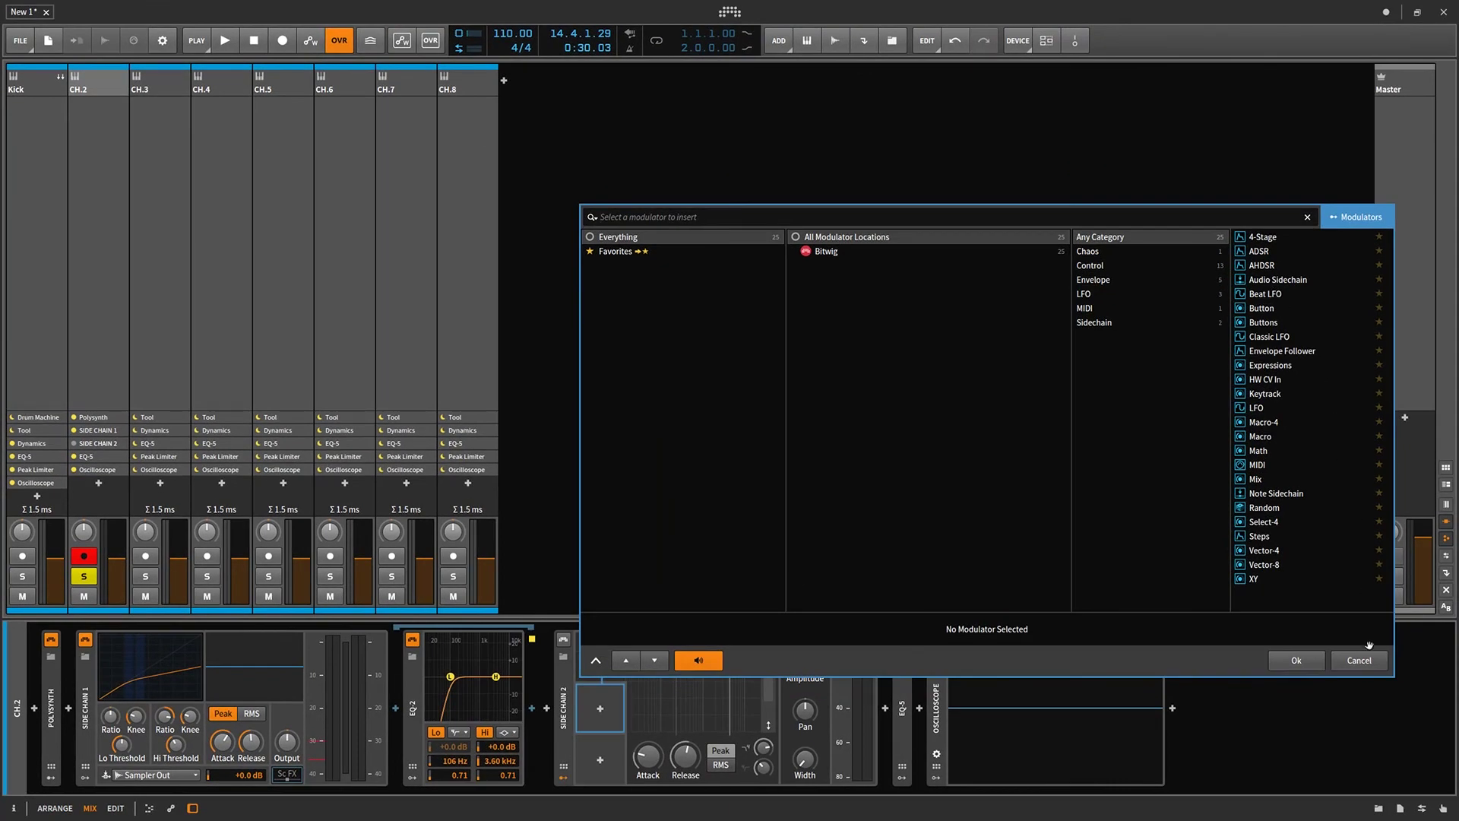
left_click(1360, 660)
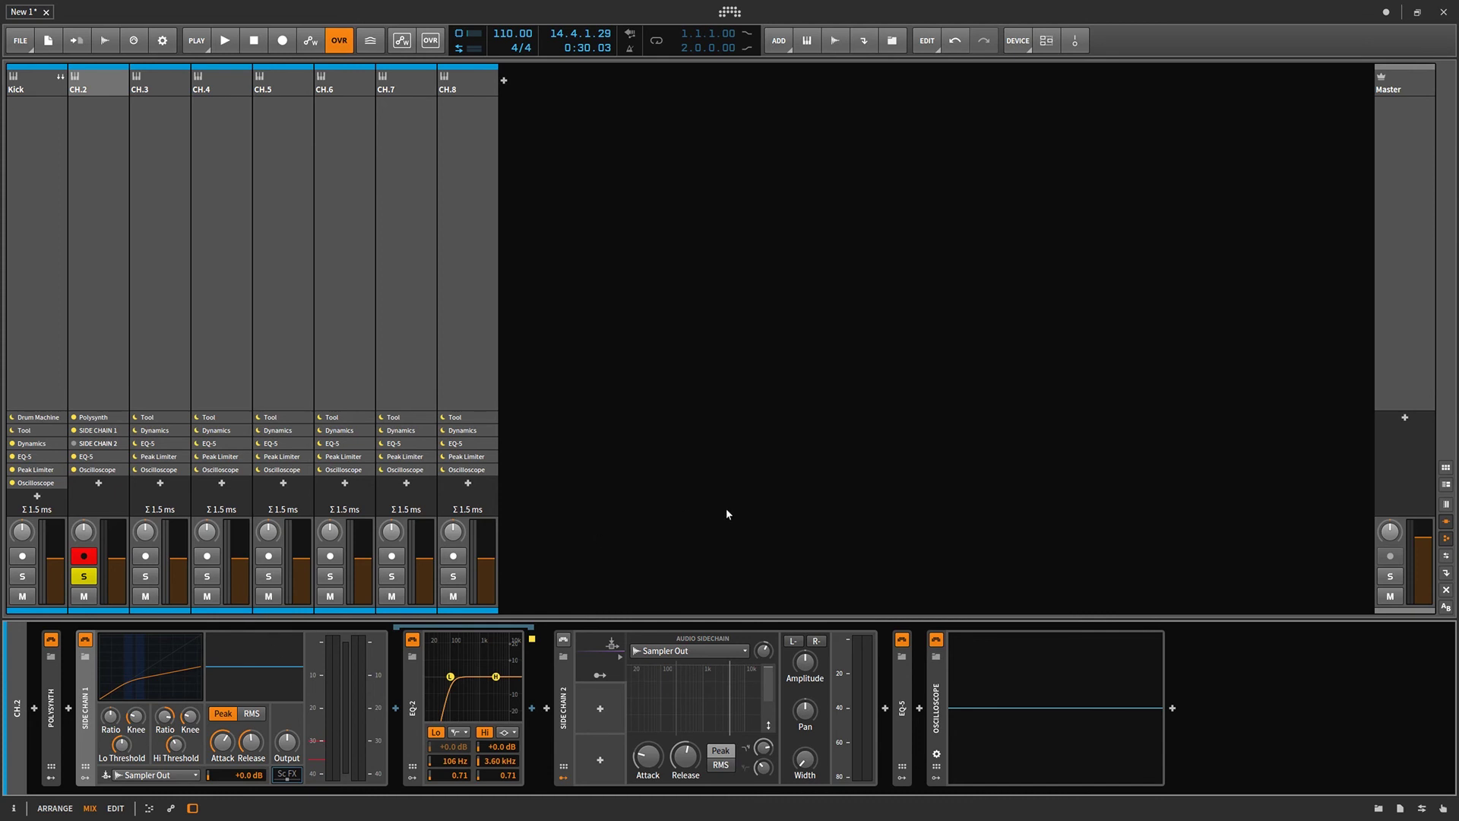
Unsolo CH.2, enable Side Chain 2 during playback, and replay the full mix to hear kick ducking
left_click(84, 576)
key("space")
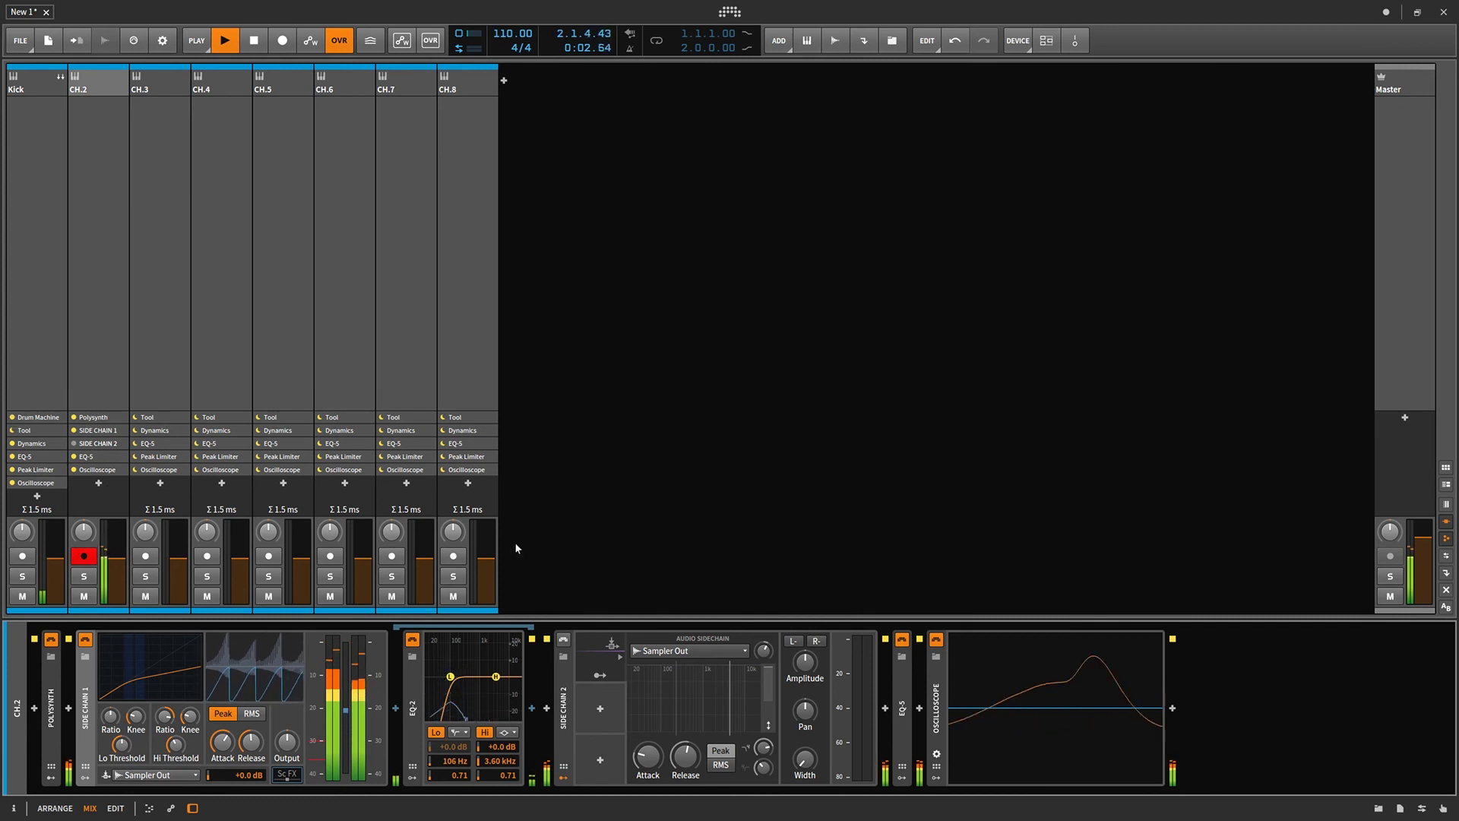
left_click(564, 639)
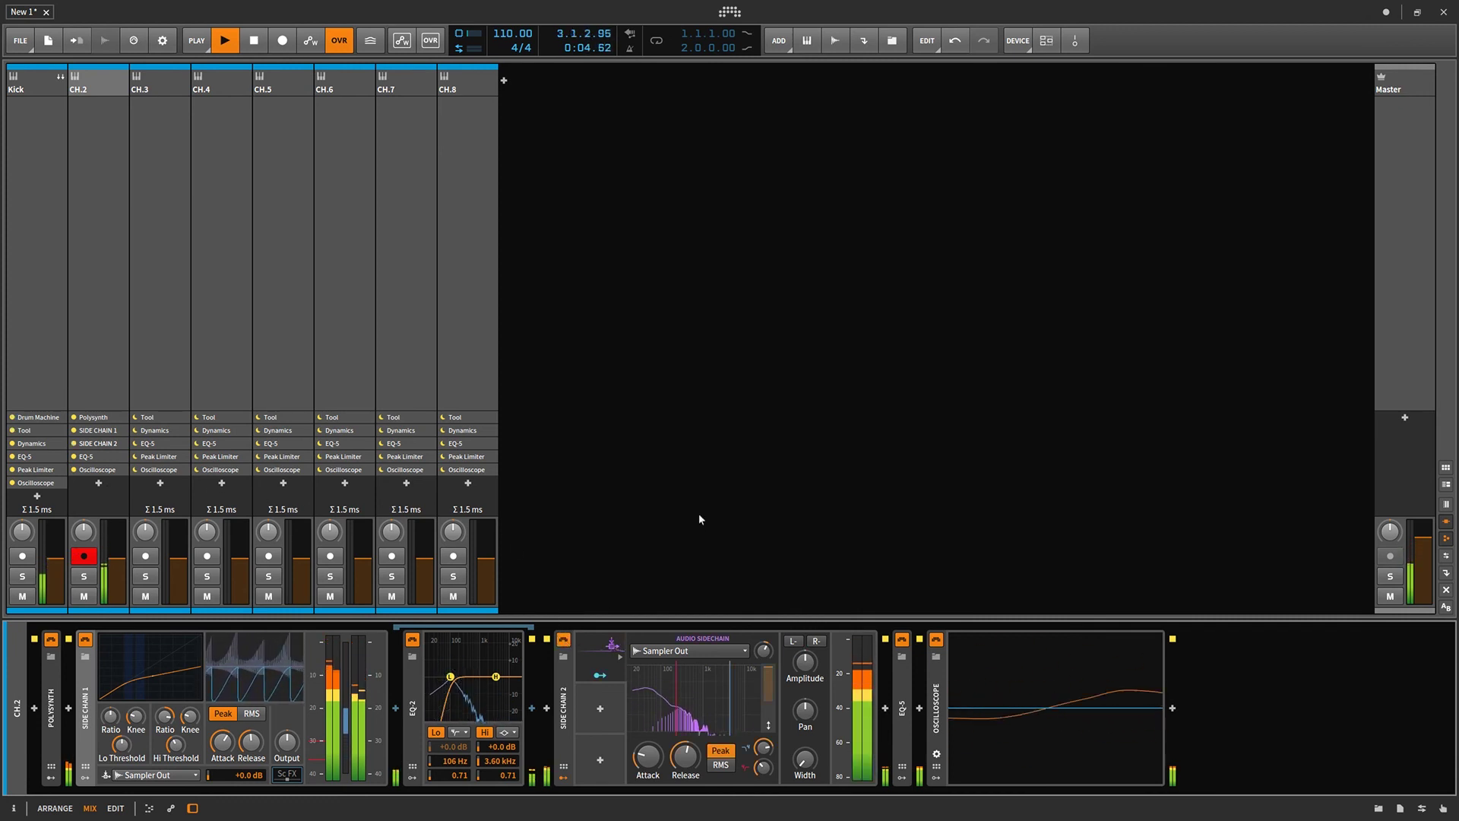
key("space")
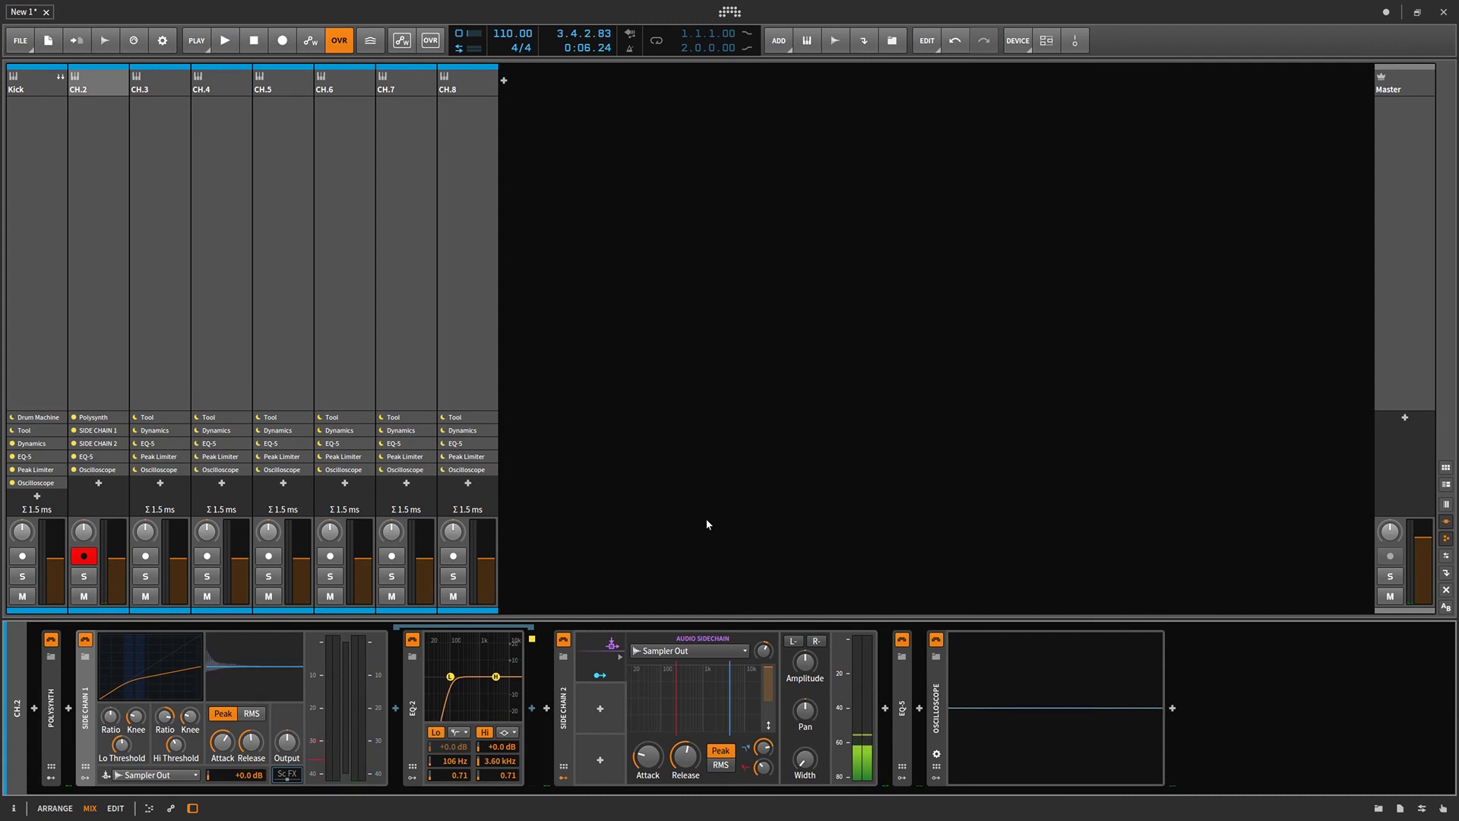
key("space")
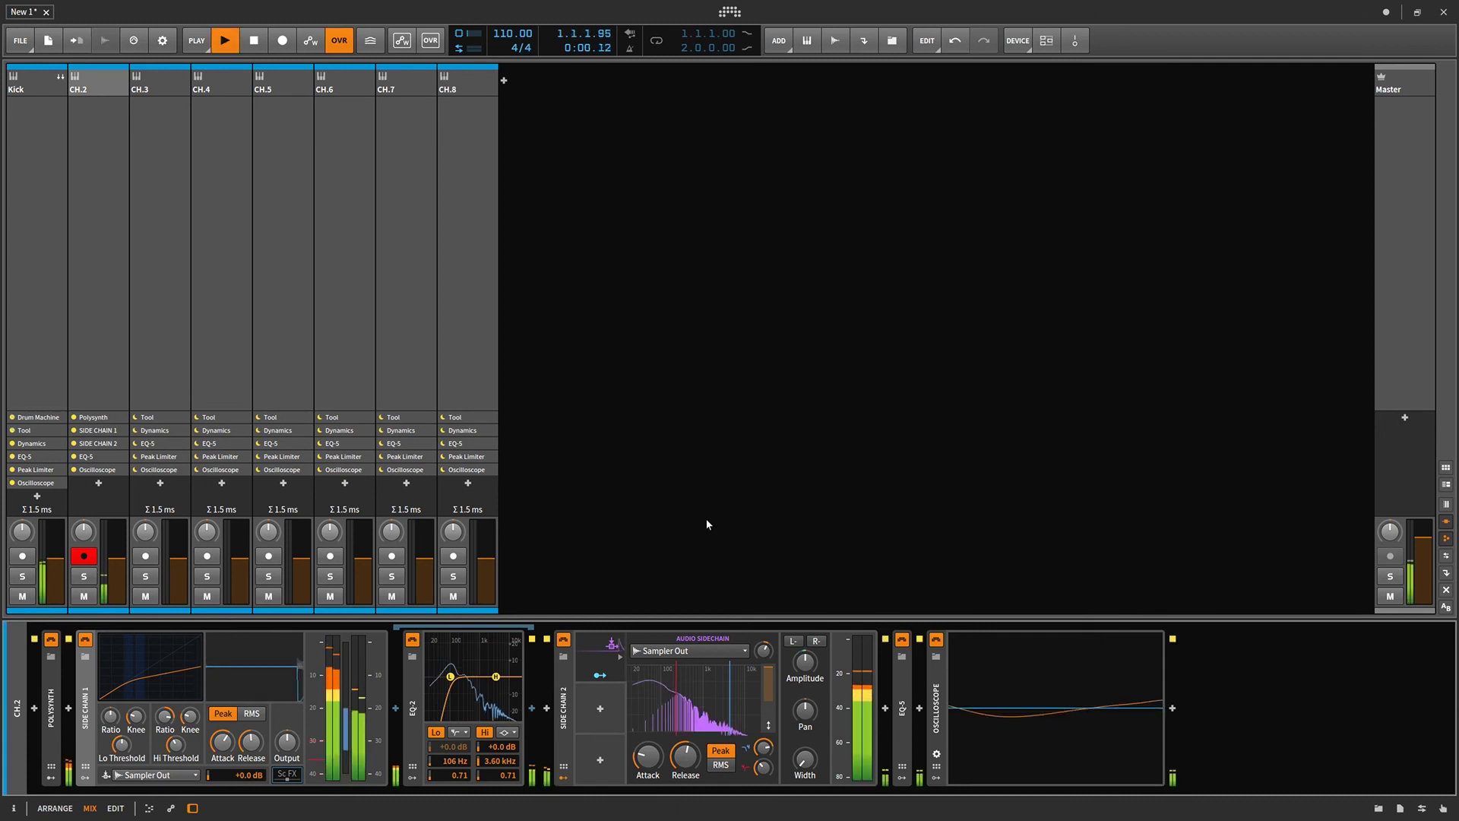